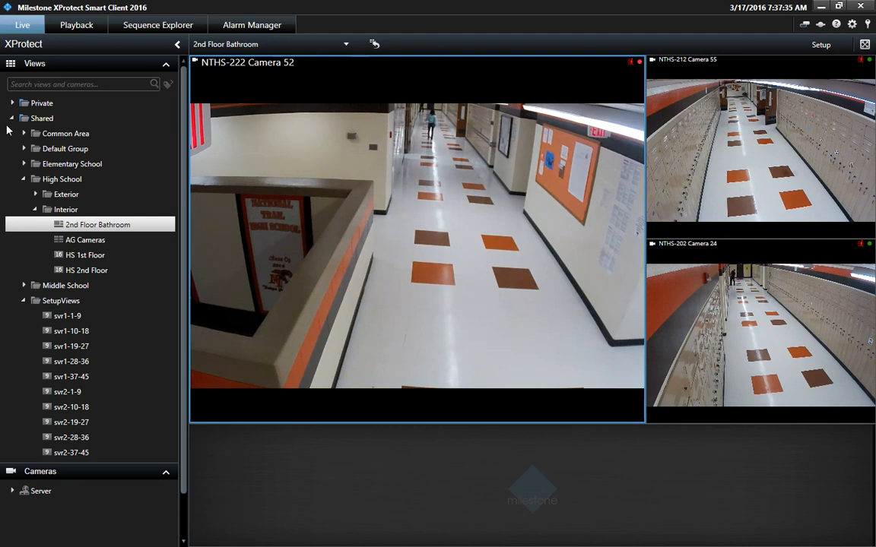
Enter setup mode and add a new group named Bus Cameras under the Shared views
{"action": "left_click", "coordinate": [12, 103]}
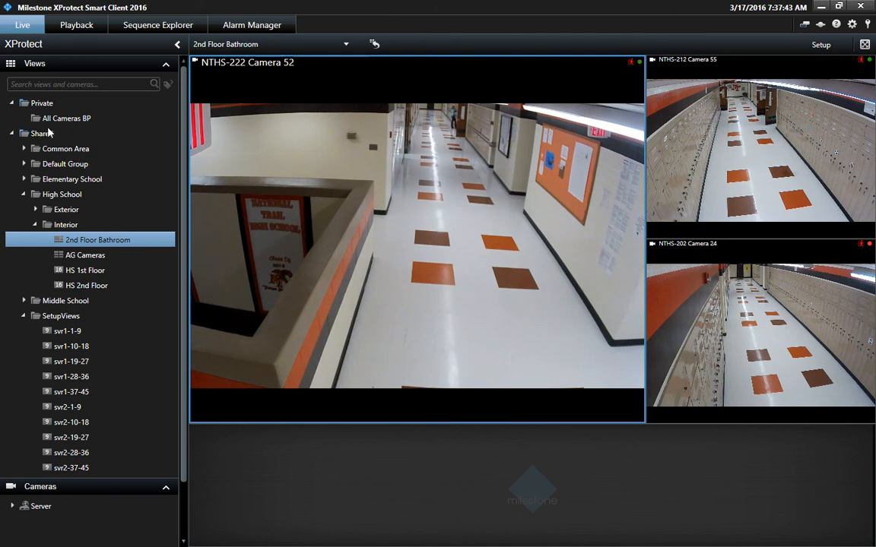
{"action": "left_click", "coordinate": [81, 120]}
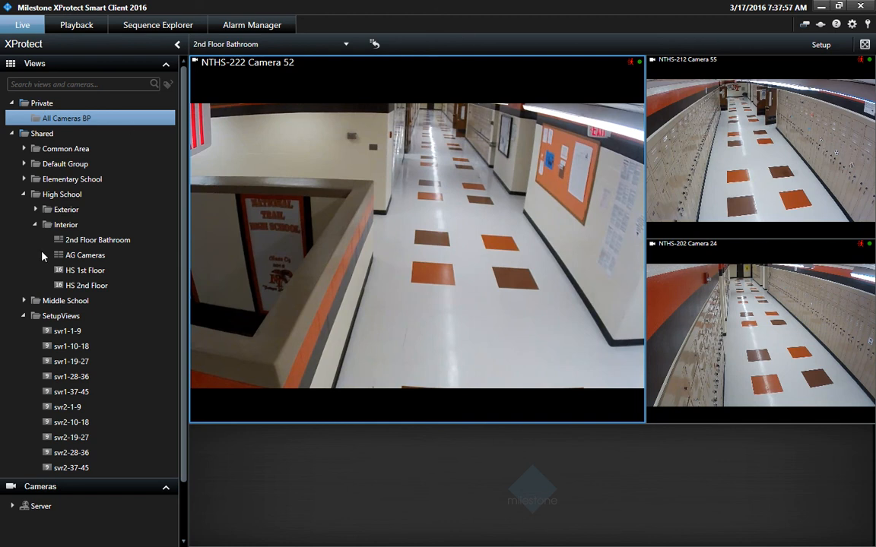
{"action": "left_click", "coordinate": [820, 46]}
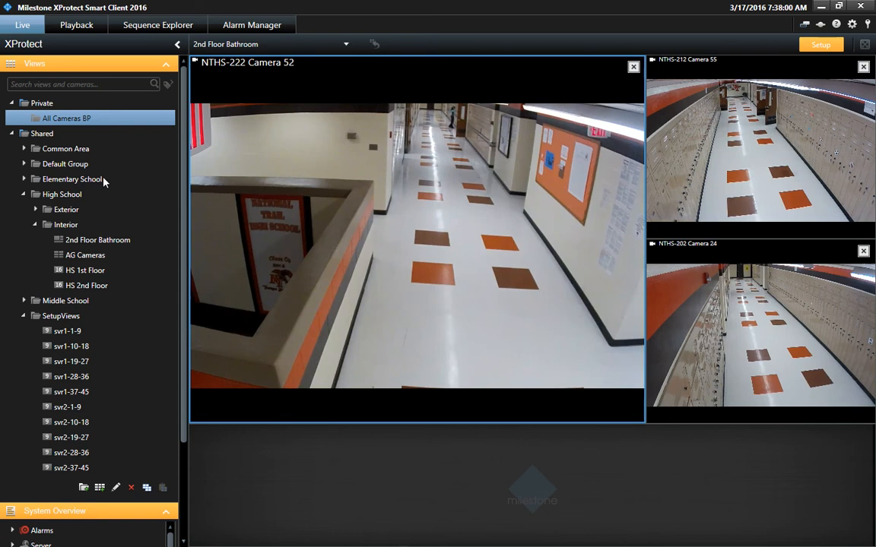
{"action": "left_click", "coordinate": [42, 134]}
{"action": "right_click", "coordinate": [42, 134]}
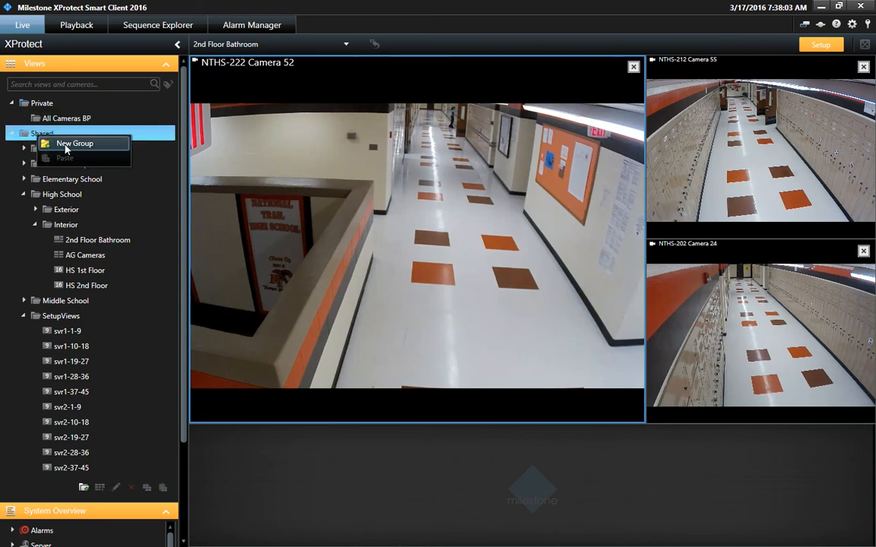
{"action": "left_click", "coordinate": [66, 146]}
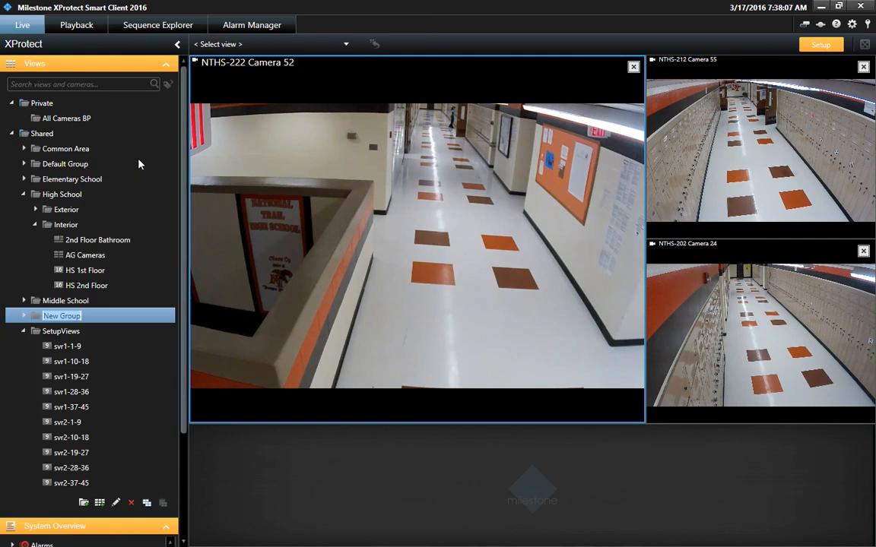
{"action": "type", "text": "Bus Cameras"}
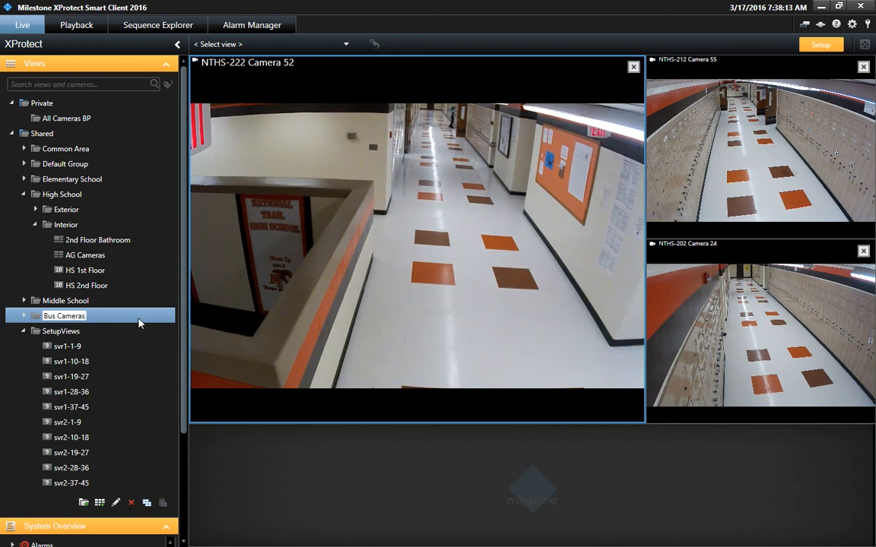
{"action": "left_click", "coordinate": [104, 344]}
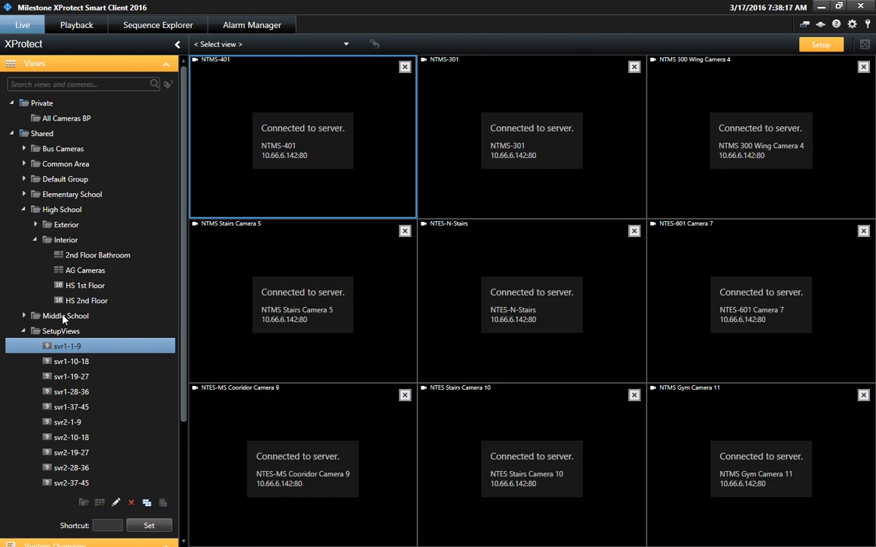
Create a 4:3 view with a 3 x 3 layout in the Bus Cameras group and name it All Busses
{"action": "left_click", "coordinate": [59, 314]}
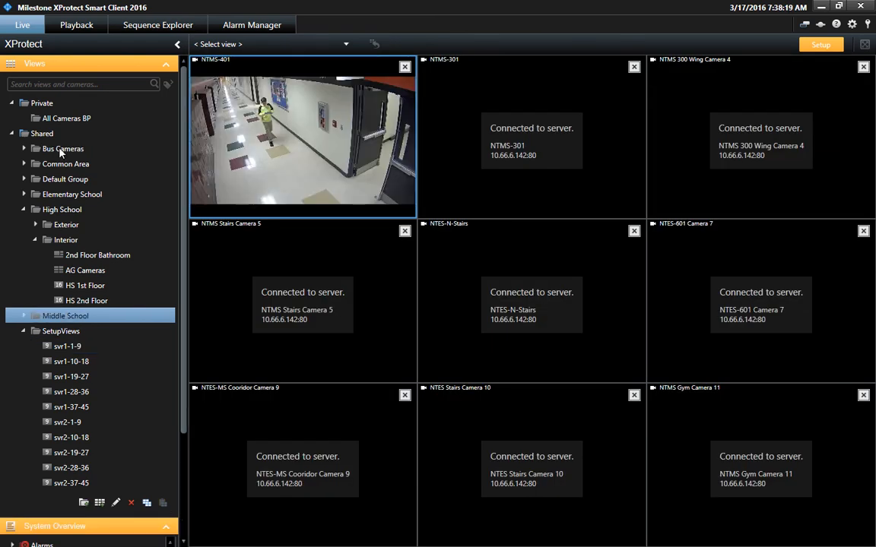
{"action": "left_click", "coordinate": [68, 149]}
{"action": "right_click", "coordinate": [88, 153]}
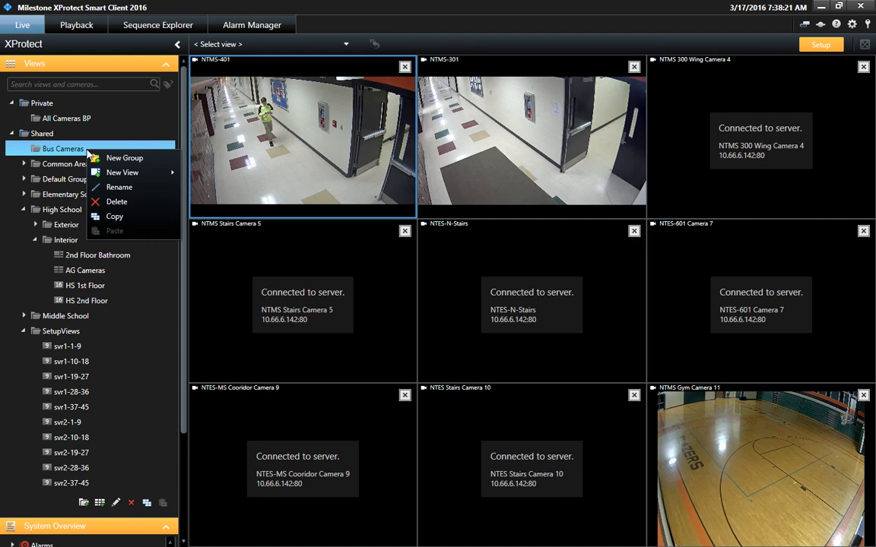
{"action": "mouse_move", "coordinate": [110, 176]}
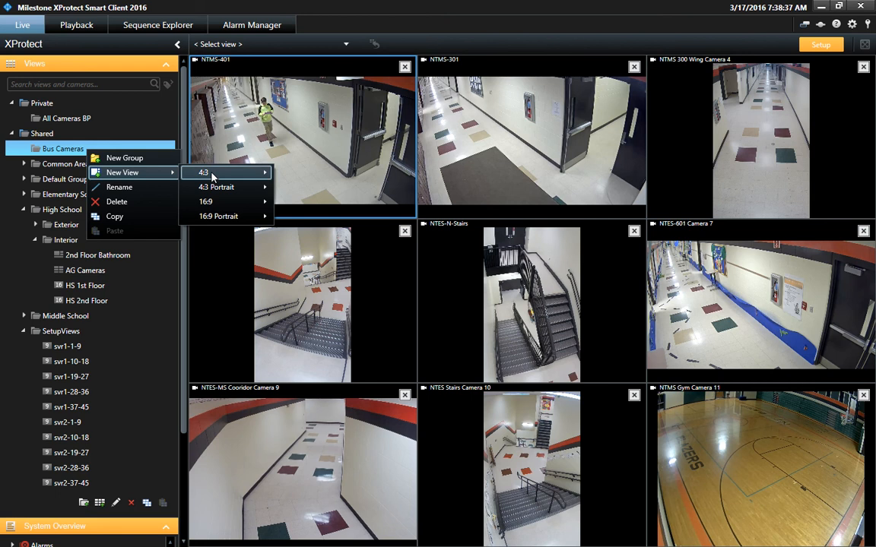
{"action": "mouse_move", "coordinate": [213, 177]}
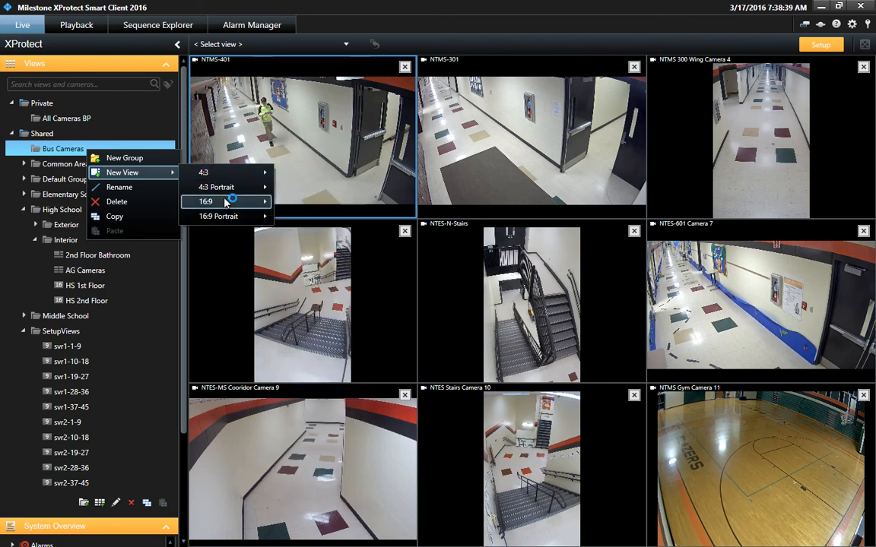
{"action": "mouse_move", "coordinate": [229, 201]}
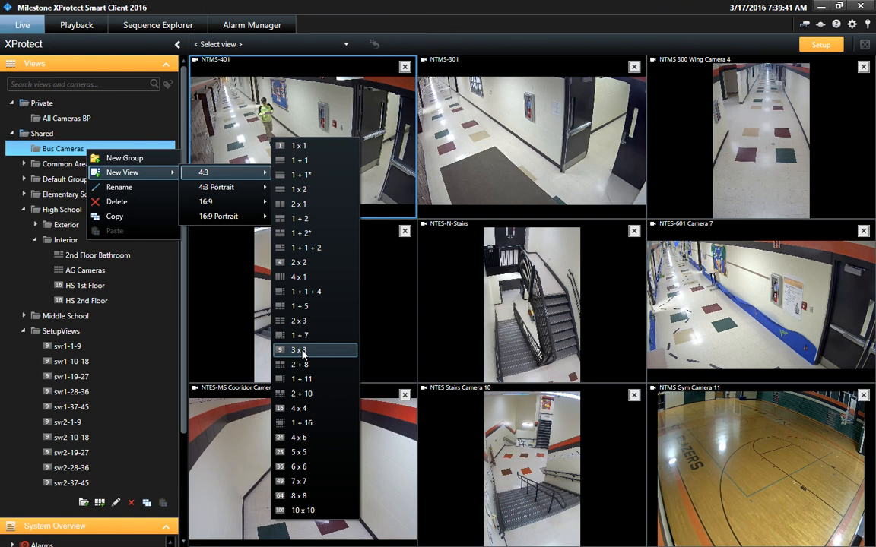
{"action": "left_click", "coordinate": [300, 351]}
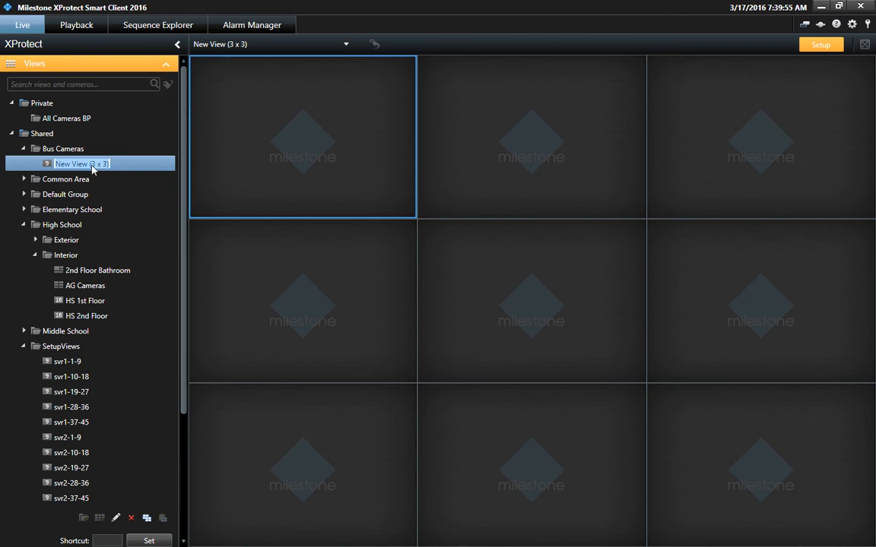
{"action": "type", "text": "All Busses"}
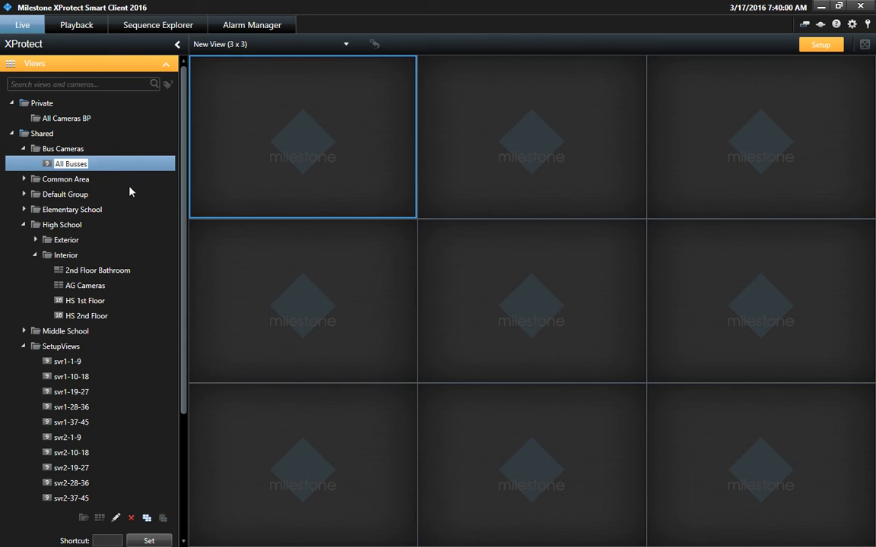
{"action": "key", "text": "Return"}
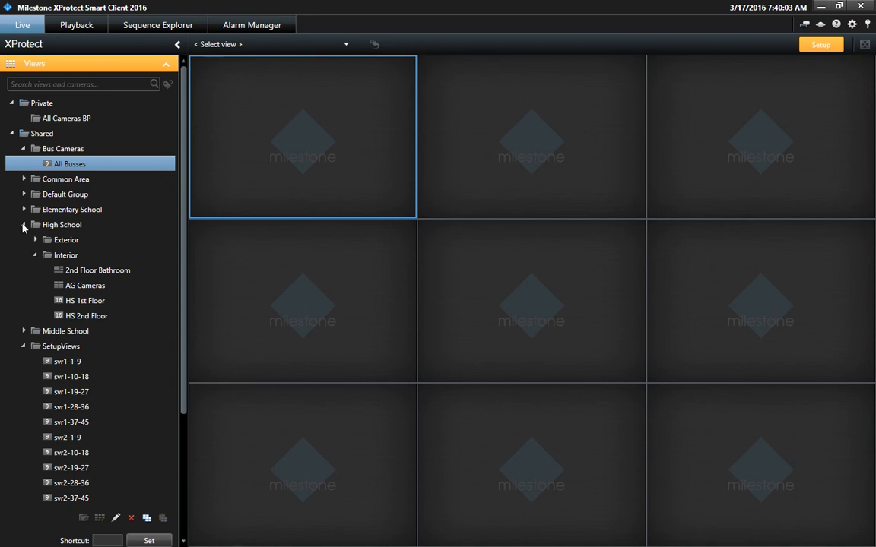
Collapse the Shared and Private view folders and expand the server's Cameras folder in the system overview
{"action": "left_click", "coordinate": [23, 224]}
{"action": "left_click", "coordinate": [23, 256]}
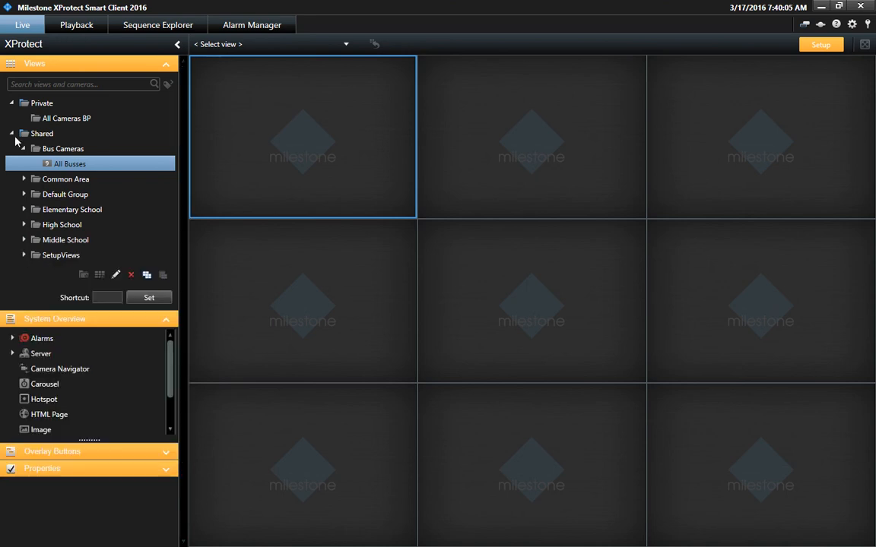
{"action": "left_click", "coordinate": [12, 133]}
{"action": "left_click", "coordinate": [11, 102]}
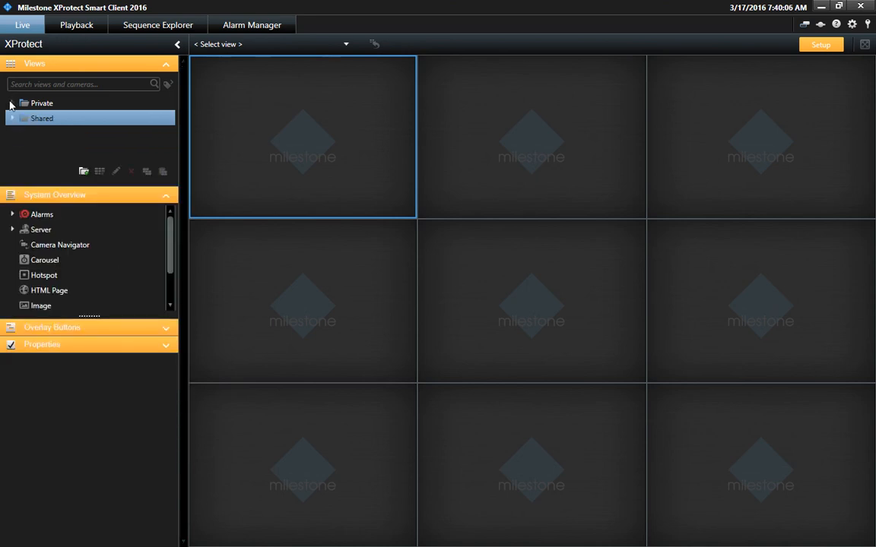
{"action": "left_click", "coordinate": [12, 231]}
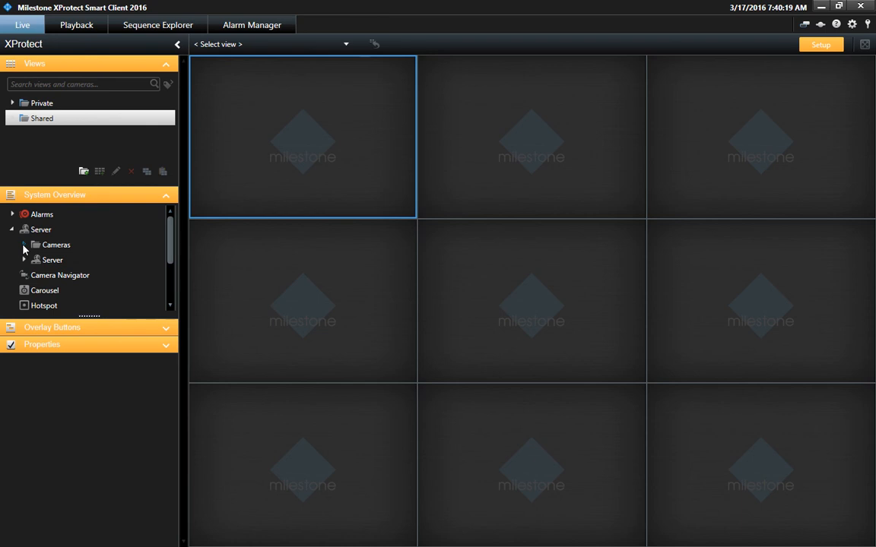
{"action": "left_click", "coordinate": [25, 246]}
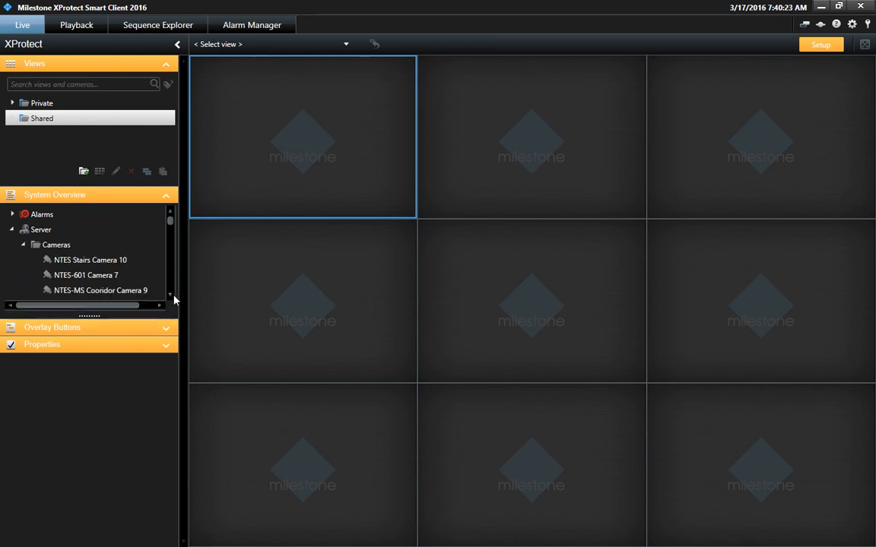
Look through the server's camera list for the bus cameras
{"action": "scroll", "coordinate": [170, 298], "scroll_direction": "down", "scroll_amount": 3}
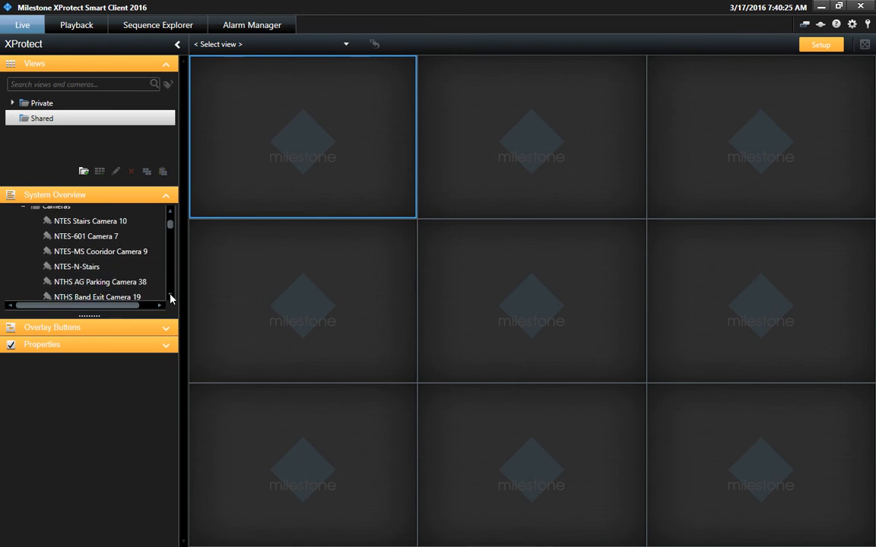
{"action": "scroll", "coordinate": [171, 299], "scroll_direction": "down", "scroll_amount": 1}
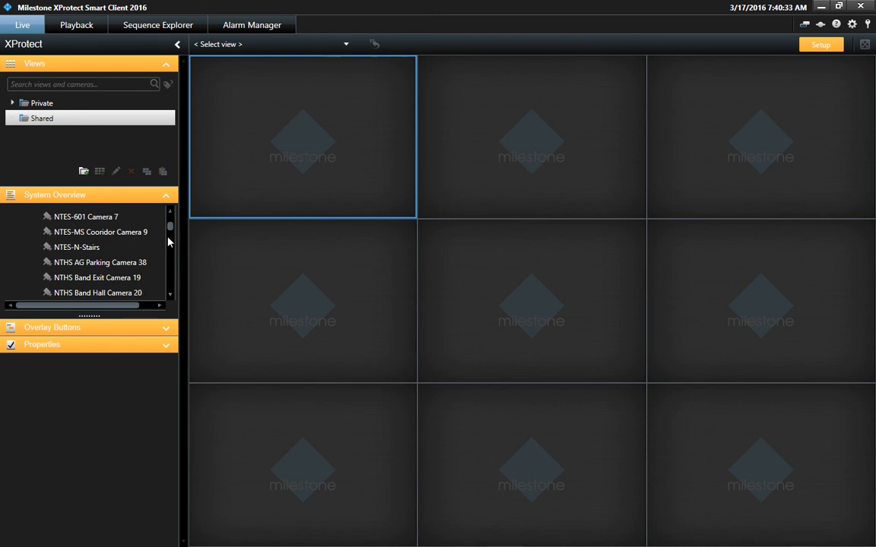
{"action": "left_click_drag", "start_coordinate": [171, 227], "coordinate": [171, 278]}
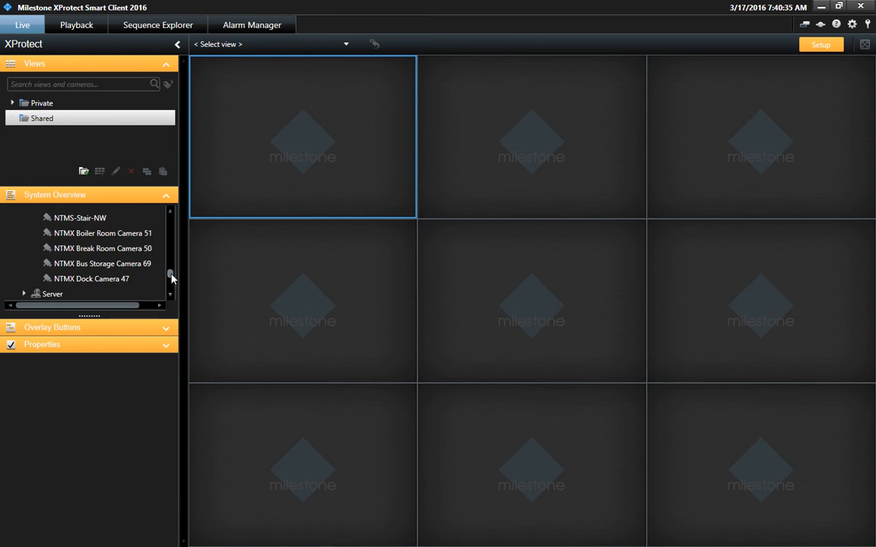
{"action": "left_click", "coordinate": [170, 213]}
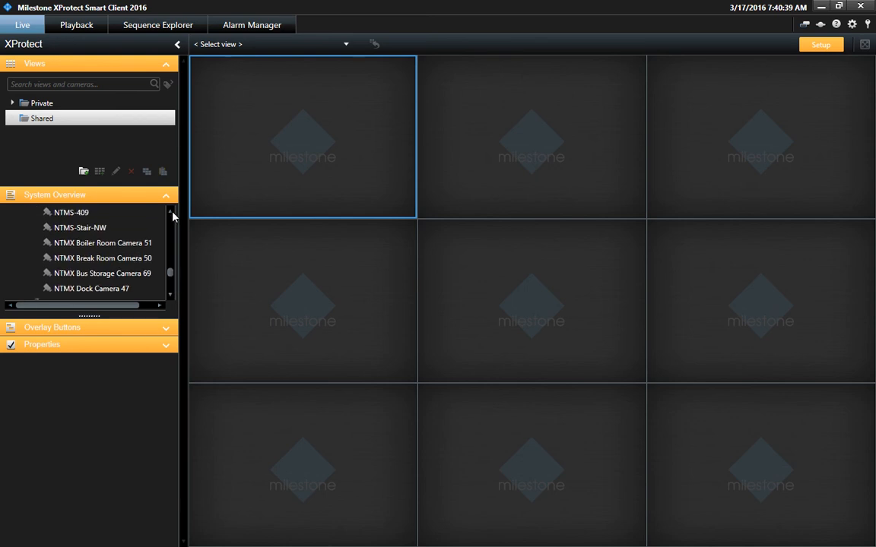
{"action": "left_click", "coordinate": [171, 212]}
{"action": "left_click", "coordinate": [170, 213]}
{"action": "left_click", "coordinate": [171, 212]}
{"action": "left_click", "coordinate": [171, 214]}
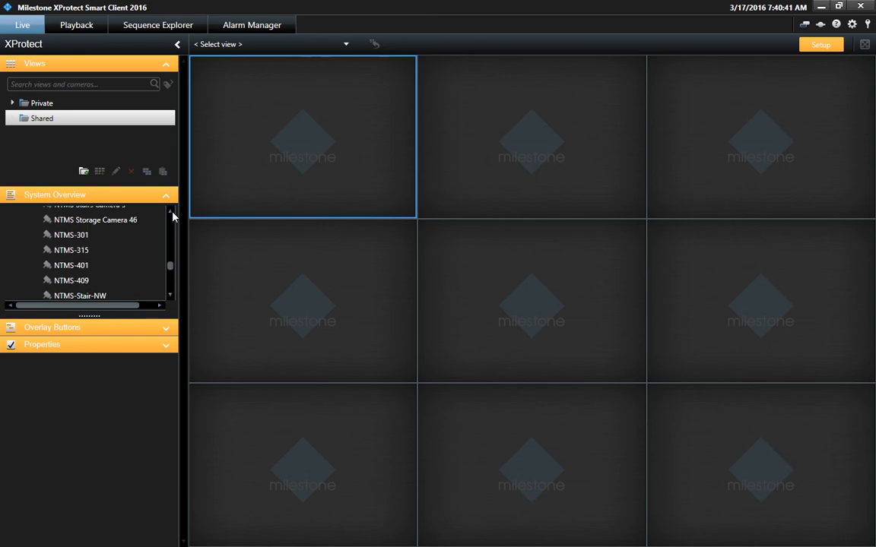
{"action": "left_click", "coordinate": [171, 214]}
{"action": "left_click", "coordinate": [171, 214]}
{"action": "left_click", "coordinate": [171, 214]}
{"action": "left_click", "coordinate": [171, 214]}
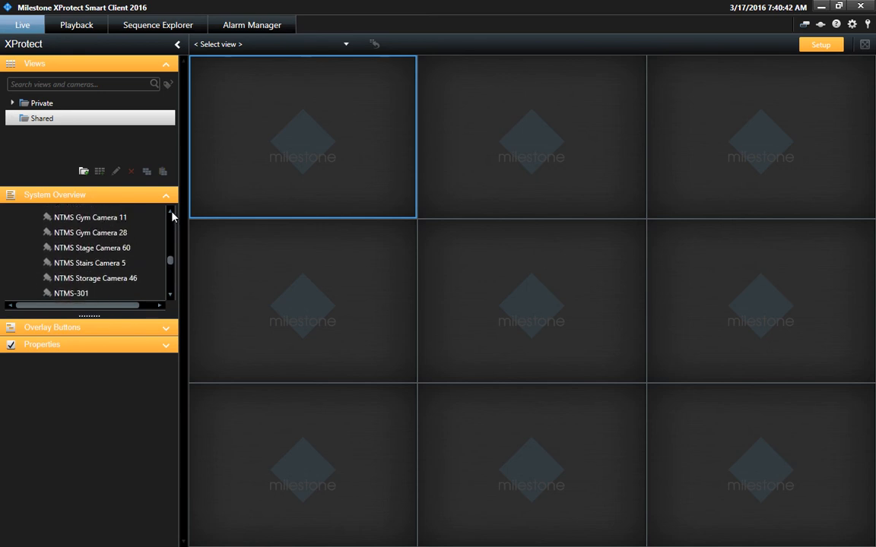
{"action": "left_click", "coordinate": [170, 214]}
{"action": "left_click", "coordinate": [170, 214]}
{"action": "left_click", "coordinate": [170, 214]}
{"action": "left_click", "coordinate": [170, 214]}
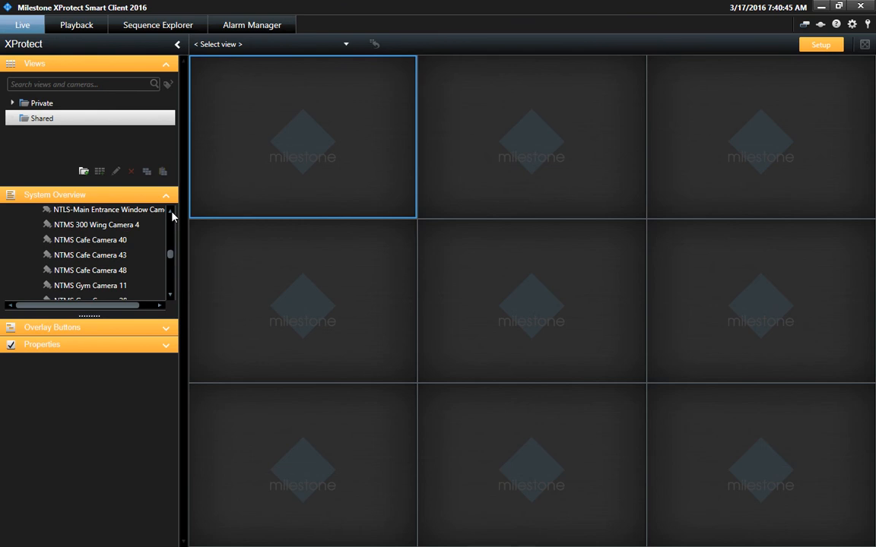
{"action": "left_click", "coordinate": [171, 213]}
{"action": "left_click", "coordinate": [171, 214]}
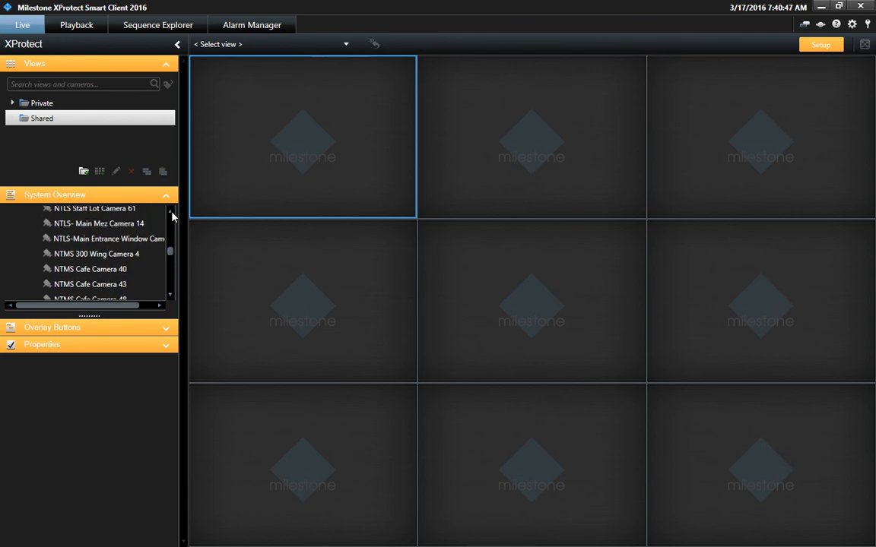
{"action": "left_click", "coordinate": [171, 213]}
{"action": "left_click", "coordinate": [170, 214]}
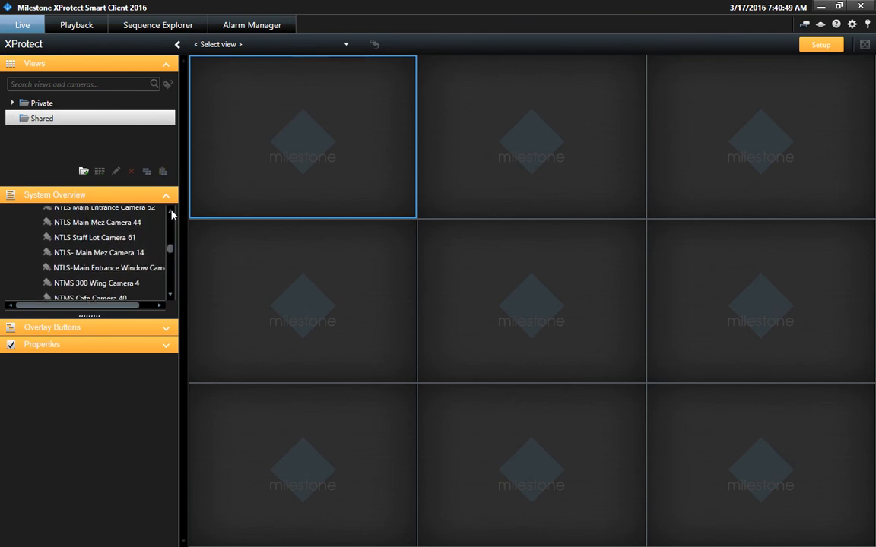
{"action": "left_click", "coordinate": [170, 213]}
{"action": "left_click", "coordinate": [170, 214]}
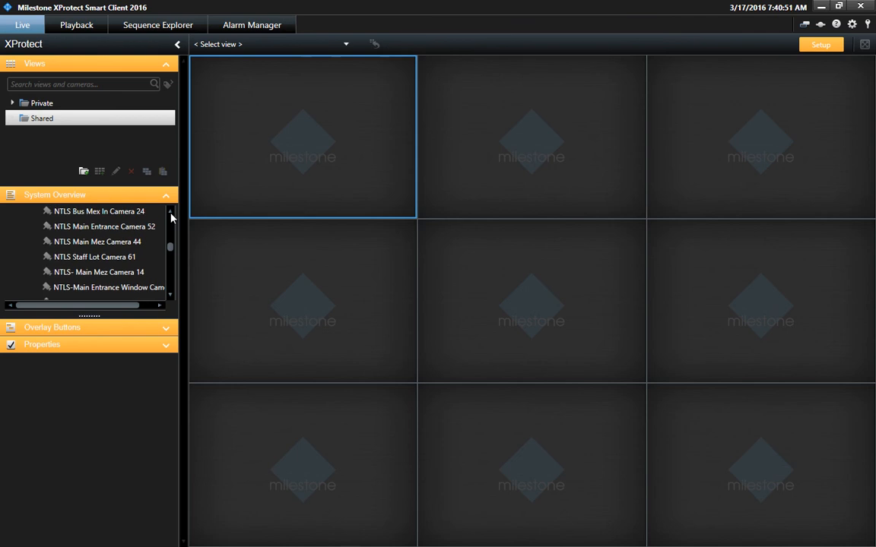
{"action": "left_click", "coordinate": [171, 213]}
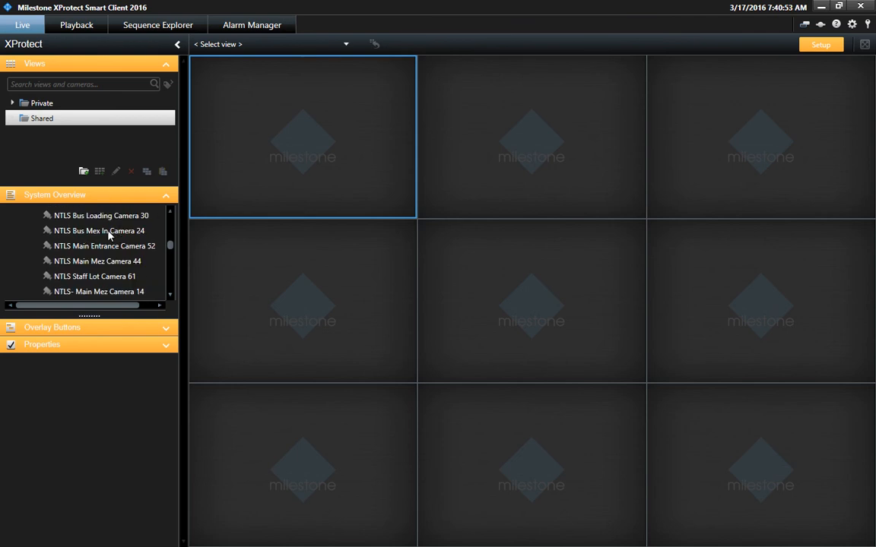
Try NTLS Bus Mex In Camera 24 in the grid's upper-left cell, and replace it with NTLS Bus Loading Camera 30
{"action": "left_click_drag", "start_coordinate": [76, 230], "coordinate": [302, 150]}
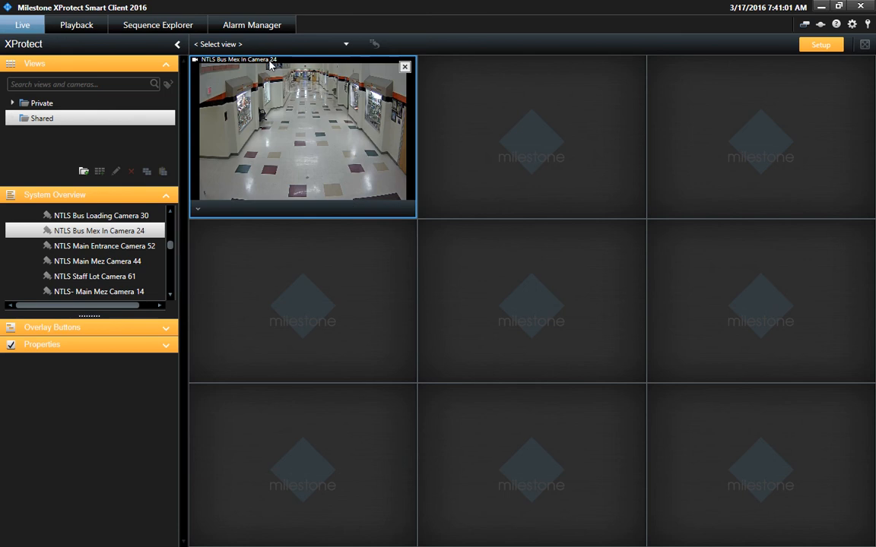
{"action": "left_click", "coordinate": [405, 68]}
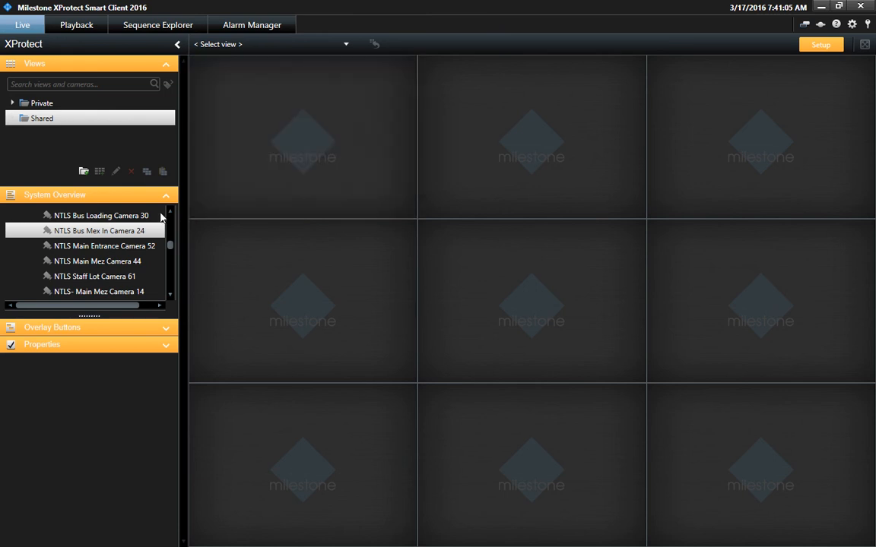
{"action": "left_click_drag", "start_coordinate": [162, 218], "coordinate": [297, 205]}
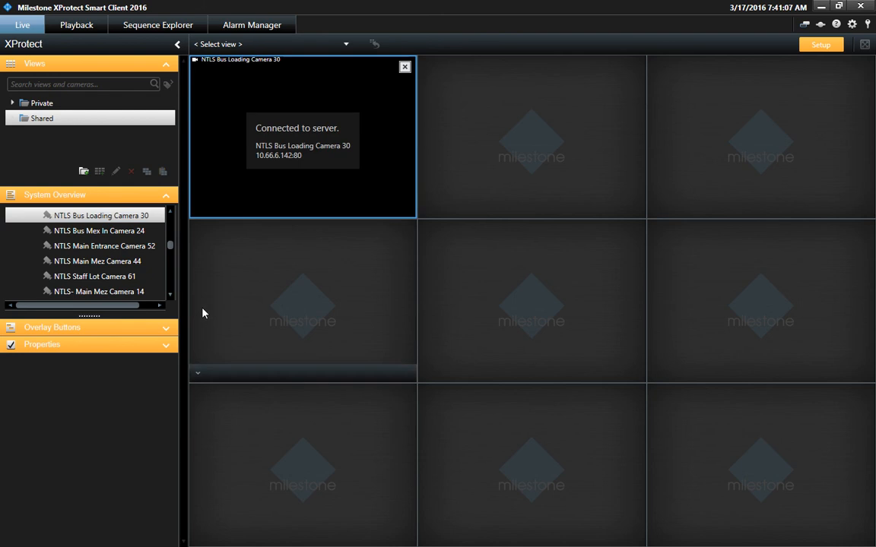
Add NTLS Bus Entry Camera 26 to the grid's lower-right cell
{"action": "left_click", "coordinate": [170, 213]}
{"action": "left_click", "coordinate": [169, 213]}
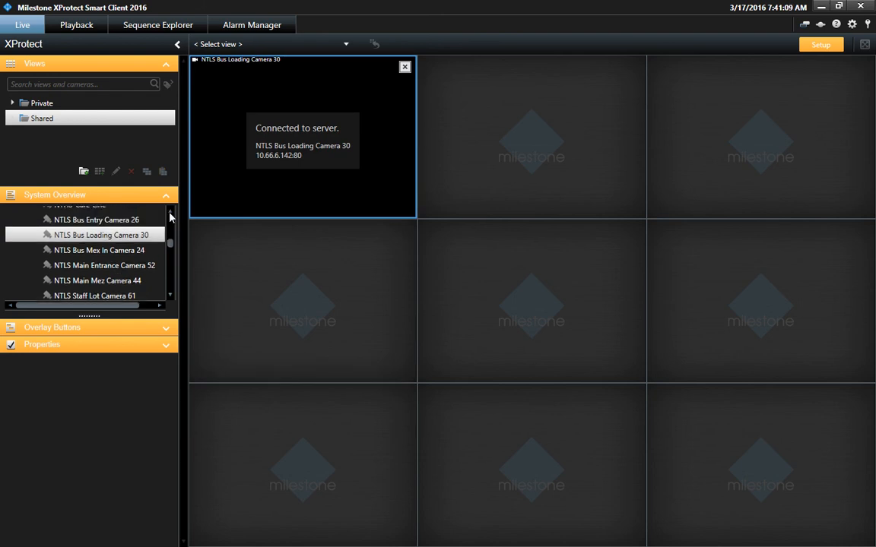
{"action": "left_click", "coordinate": [170, 216]}
{"action": "left_click_drag", "start_coordinate": [99, 239], "coordinate": [672, 449]}
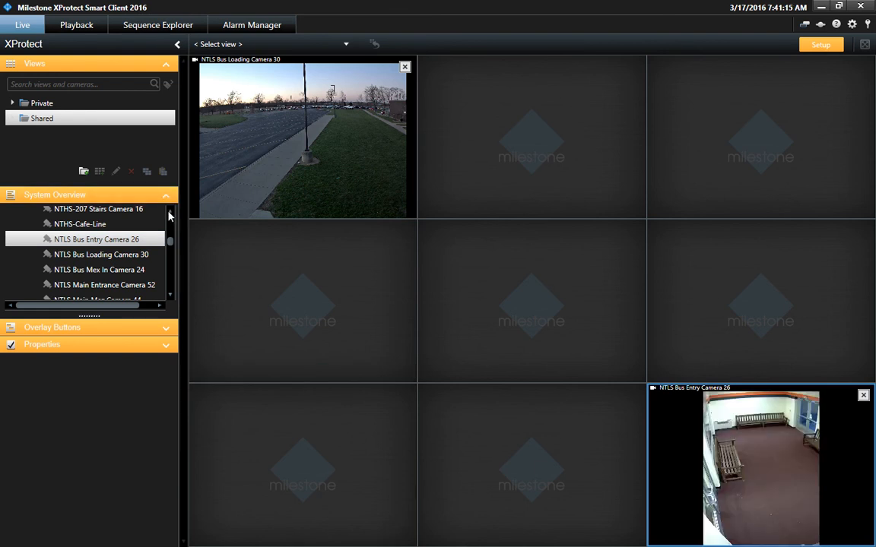
Try NTHS Outside Band Camera 13 in the grid's center cell and remove it
{"action": "left_click", "coordinate": [169, 216]}
{"action": "left_click", "coordinate": [169, 216]}
{"action": "left_click", "coordinate": [170, 216]}
{"action": "left_click", "coordinate": [169, 216]}
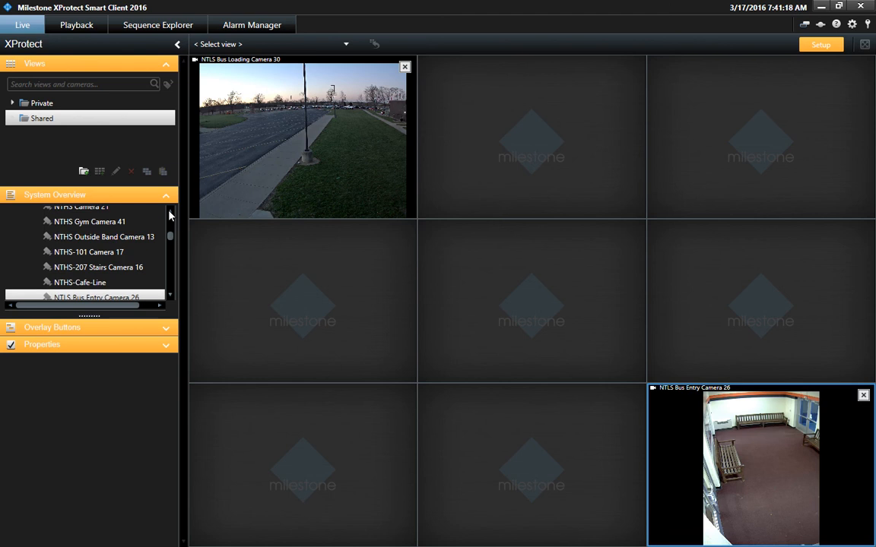
{"action": "left_click_drag", "start_coordinate": [120, 237], "coordinate": [481, 318]}
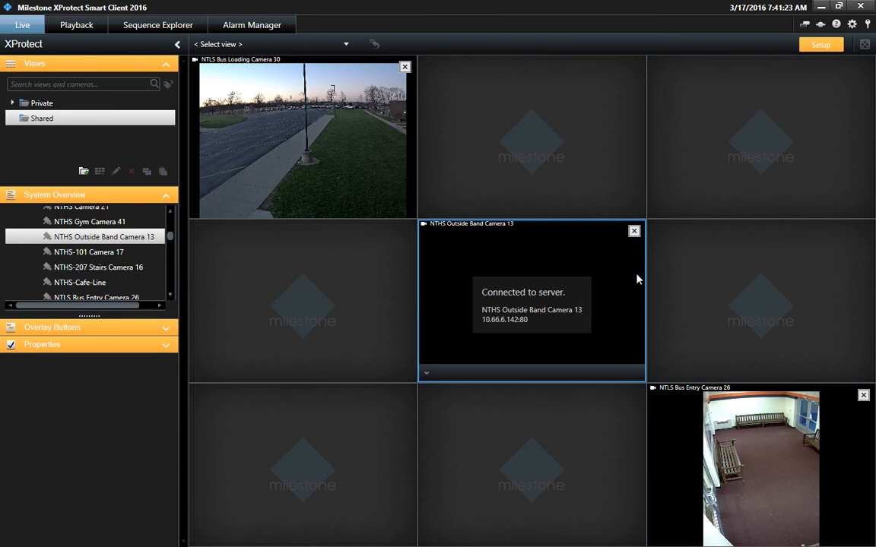
{"action": "left_click", "coordinate": [634, 230]}
Collapse the first server's Cameras folder and expand the Cameras folder of the nested server
{"action": "scroll", "coordinate": [168, 221], "scroll_direction": "up", "scroll_amount": 2}
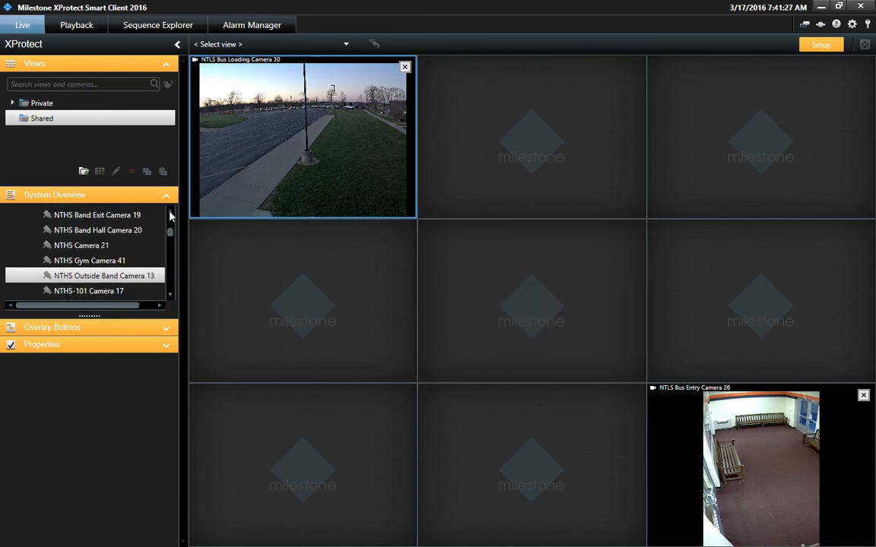
{"action": "scroll", "coordinate": [171, 217], "scroll_direction": "up", "scroll_amount": 5}
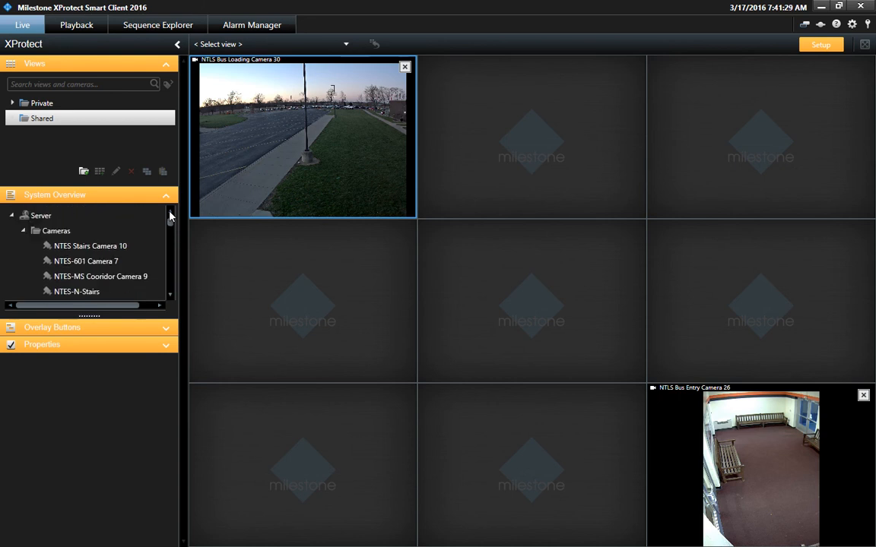
{"action": "left_click", "coordinate": [23, 231]}
{"action": "left_click", "coordinate": [25, 246]}
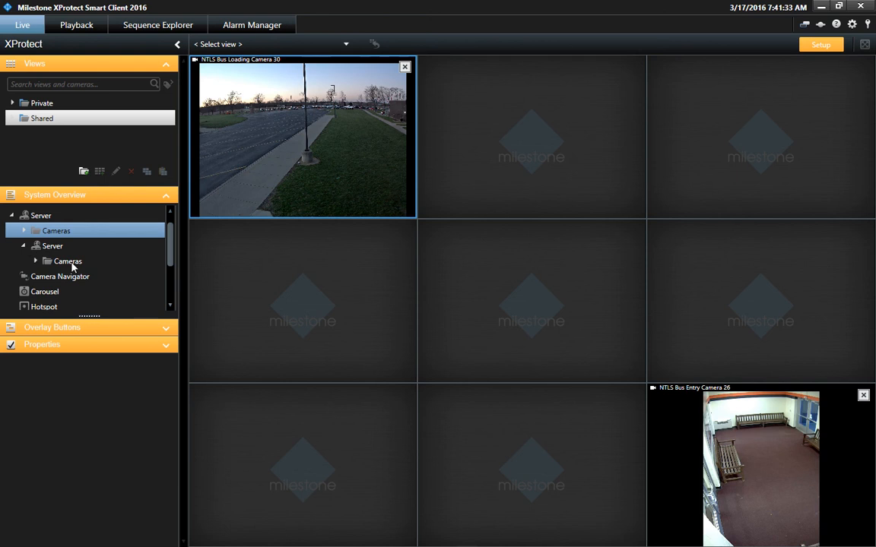
{"action": "left_click", "coordinate": [36, 262]}
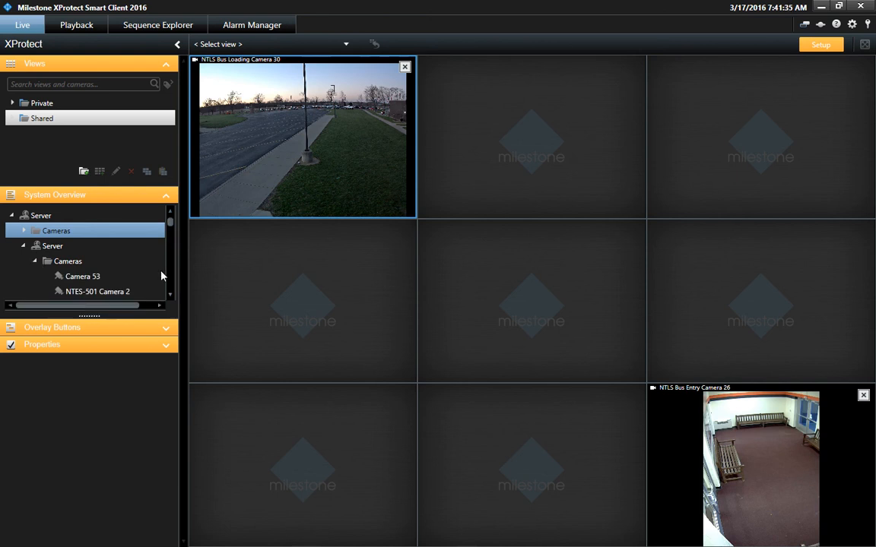
Add NTLS Cell Tower Camera 58 from the nested server to the grid's lower-middle cell
{"action": "scroll", "coordinate": [171, 285], "scroll_direction": "down", "scroll_amount": 5}
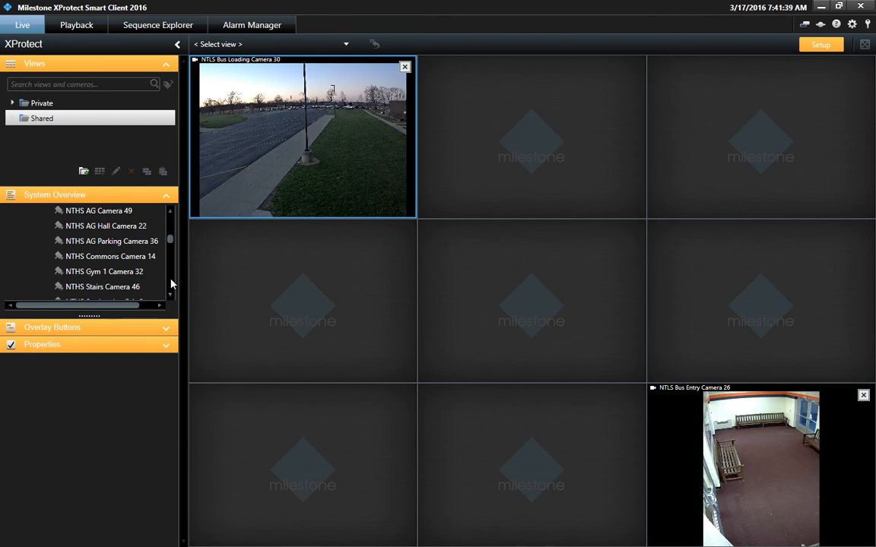
{"action": "scroll", "coordinate": [172, 284], "scroll_direction": "down", "scroll_amount": 3}
{"action": "scroll", "coordinate": [172, 284], "scroll_direction": "down", "scroll_amount": 3}
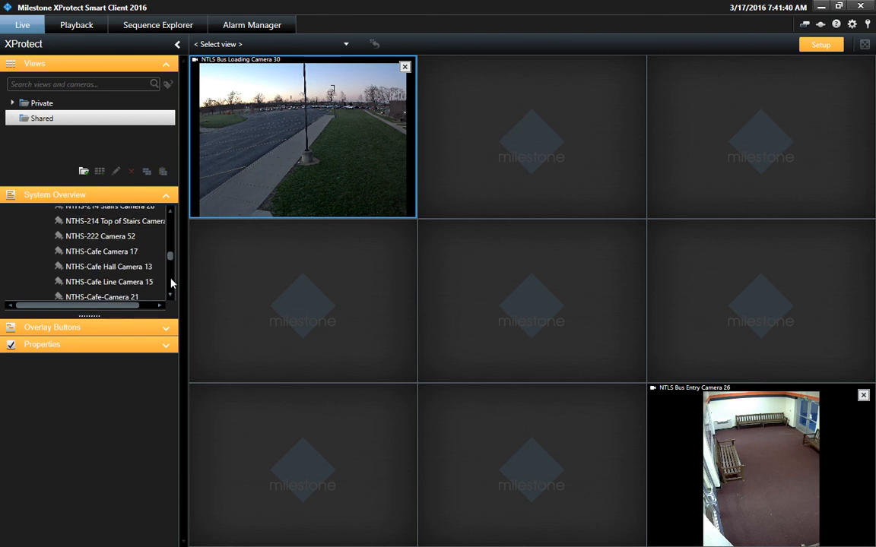
{"action": "scroll", "coordinate": [172, 284], "scroll_direction": "down", "scroll_amount": 3}
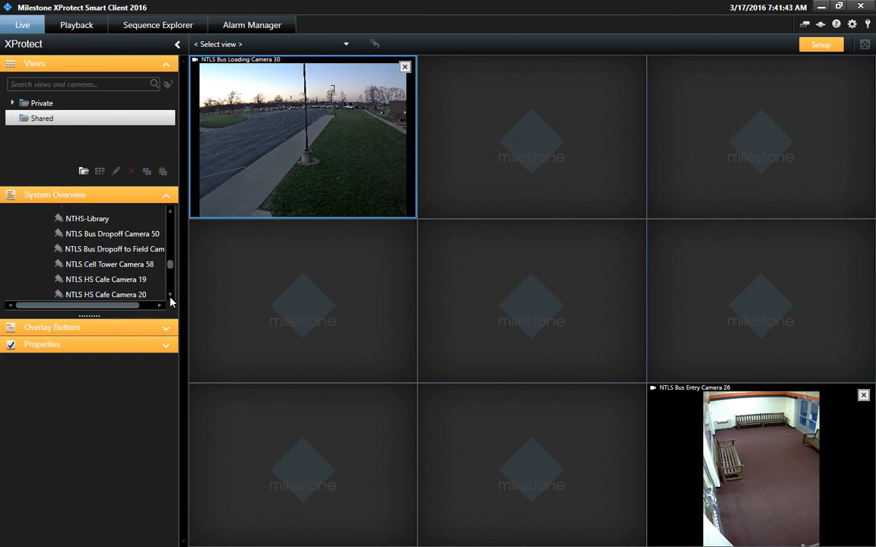
{"action": "left_click", "coordinate": [169, 295]}
{"action": "left_click", "coordinate": [170, 297]}
{"action": "left_click", "coordinate": [170, 297]}
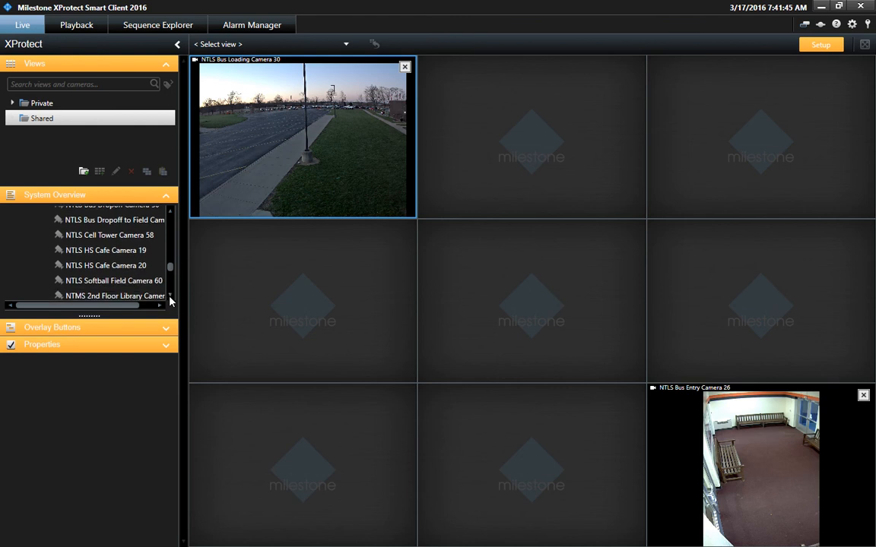
{"action": "left_click_drag", "start_coordinate": [104, 236], "coordinate": [544, 490]}
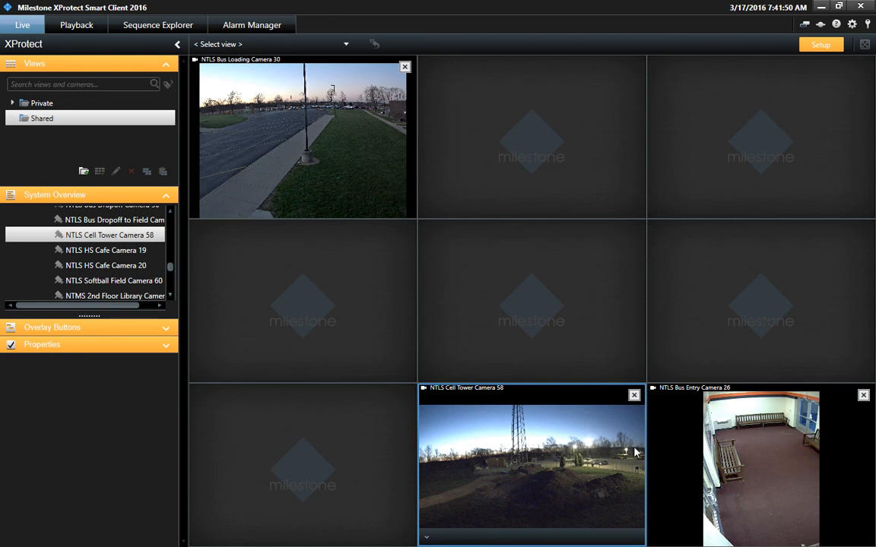
Look through the rest of the nested server's camera list for more bus cameras
{"action": "left_click", "coordinate": [170, 295]}
{"action": "left_click", "coordinate": [171, 295]}
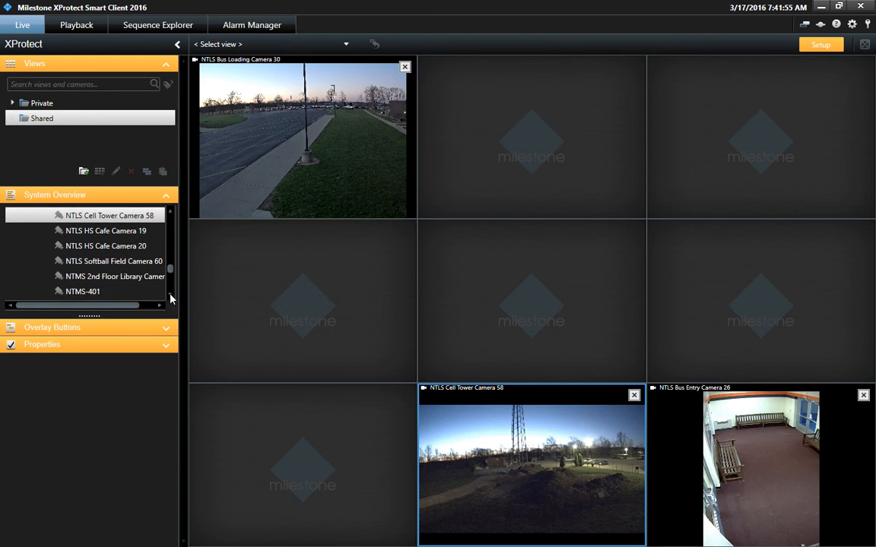
{"action": "left_click", "coordinate": [170, 295]}
{"action": "left_click", "coordinate": [170, 295]}
{"action": "left_click", "coordinate": [170, 295]}
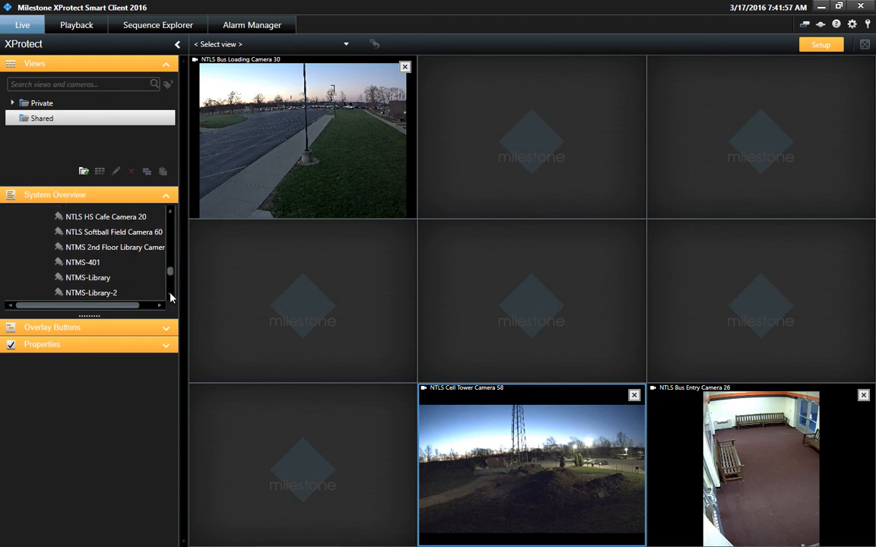
{"action": "left_click", "coordinate": [170, 295]}
{"action": "left_click", "coordinate": [171, 295]}
{"action": "left_click", "coordinate": [170, 295]}
{"action": "left_click", "coordinate": [171, 295]}
{"action": "left_click", "coordinate": [170, 295]}
{"action": "left_click", "coordinate": [171, 295]}
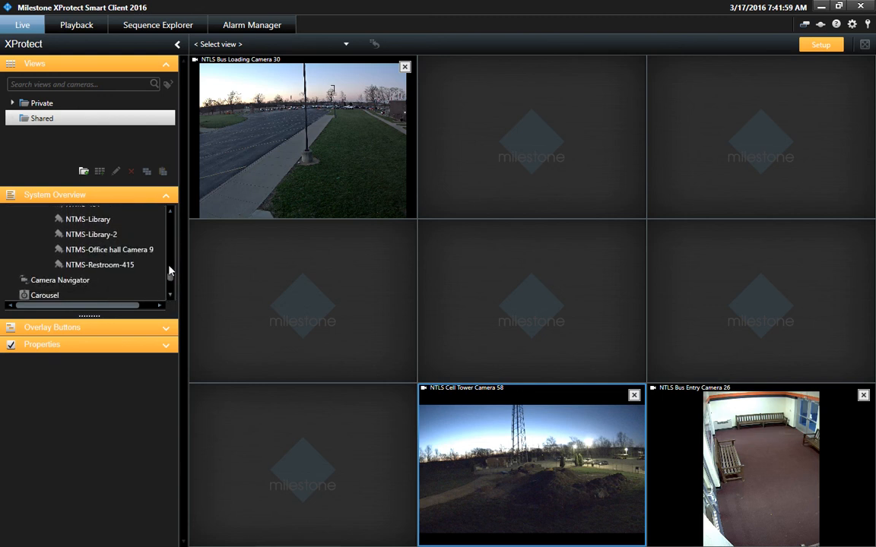
{"action": "left_click_drag", "start_coordinate": [170, 277], "coordinate": [170, 275]}
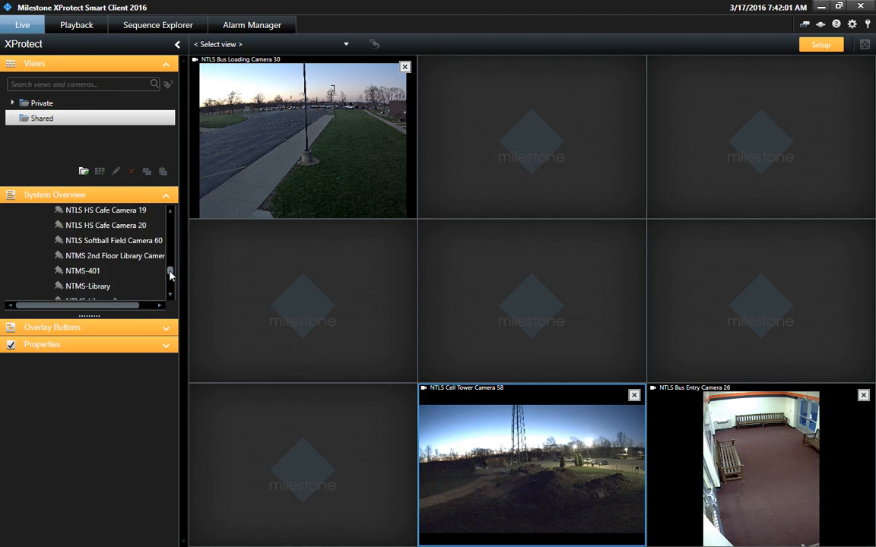
Add NTLS Bus Dropoff to Field Camera 56 to the upper-middle cell and NTLS Bus Dropoff Camera 50 to the upper-right cell
{"action": "left_click", "coordinate": [171, 213]}
{"action": "left_click", "coordinate": [171, 213]}
{"action": "left_click", "coordinate": [171, 213]}
{"action": "left_click", "coordinate": [170, 213]}
{"action": "left_click", "coordinate": [170, 213]}
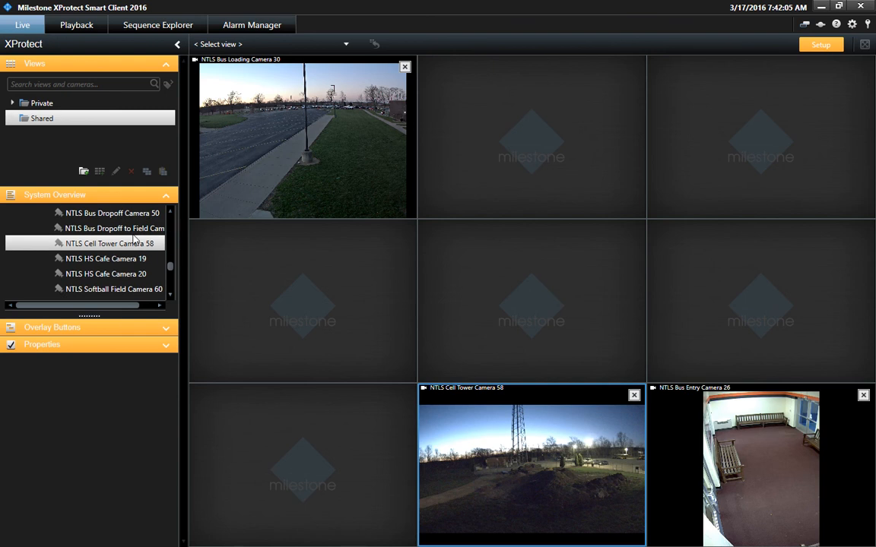
{"action": "left_click_drag", "start_coordinate": [114, 226], "coordinate": [485, 162]}
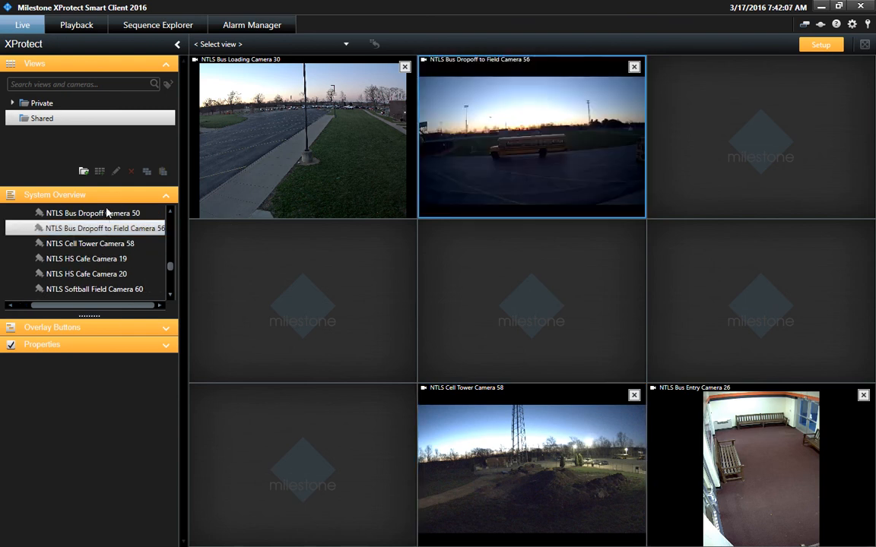
{"action": "left_click_drag", "start_coordinate": [103, 214], "coordinate": [725, 140]}
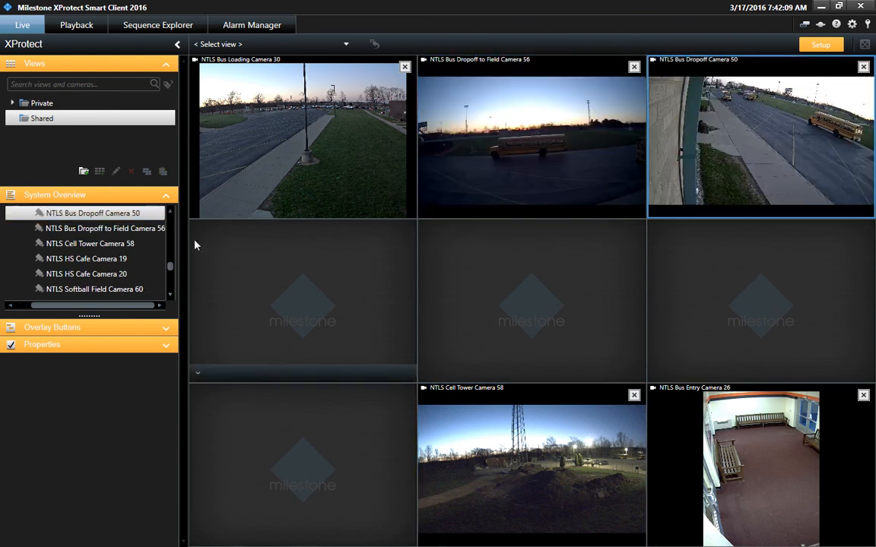
Add NTHS Student Parking Camera 34 to the grid's lower-left cell
{"action": "left_click", "coordinate": [170, 213]}
{"action": "left_click", "coordinate": [170, 213]}
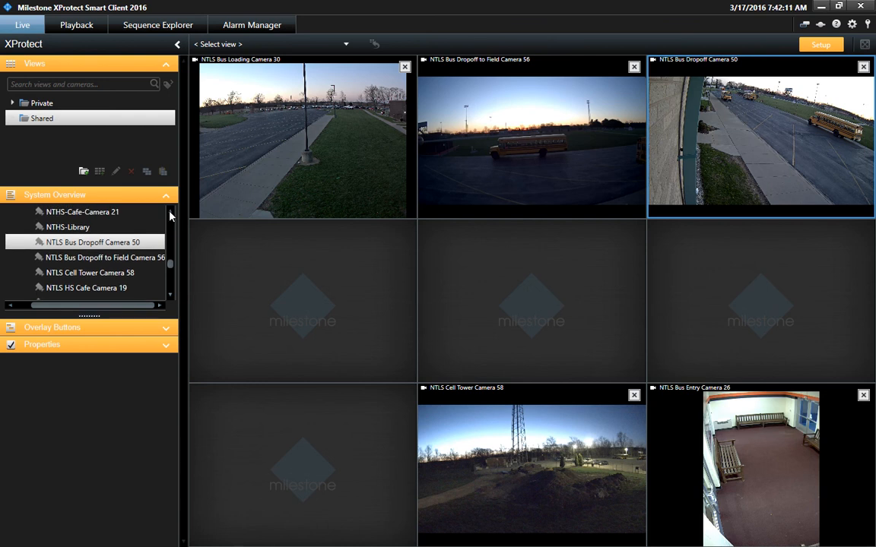
{"action": "left_click", "coordinate": [170, 213]}
{"action": "left_click", "coordinate": [170, 214]}
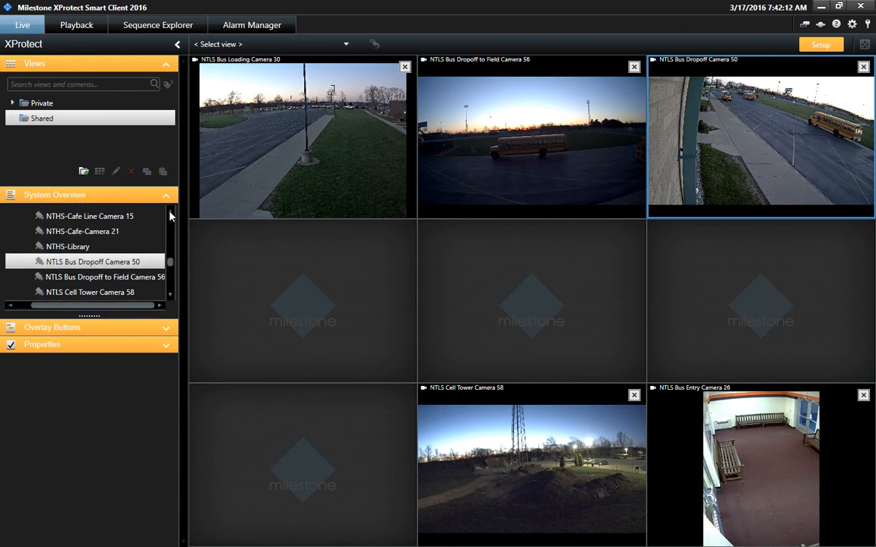
{"action": "left_click", "coordinate": [171, 213]}
{"action": "left_click", "coordinate": [170, 213]}
{"action": "left_click", "coordinate": [170, 214]}
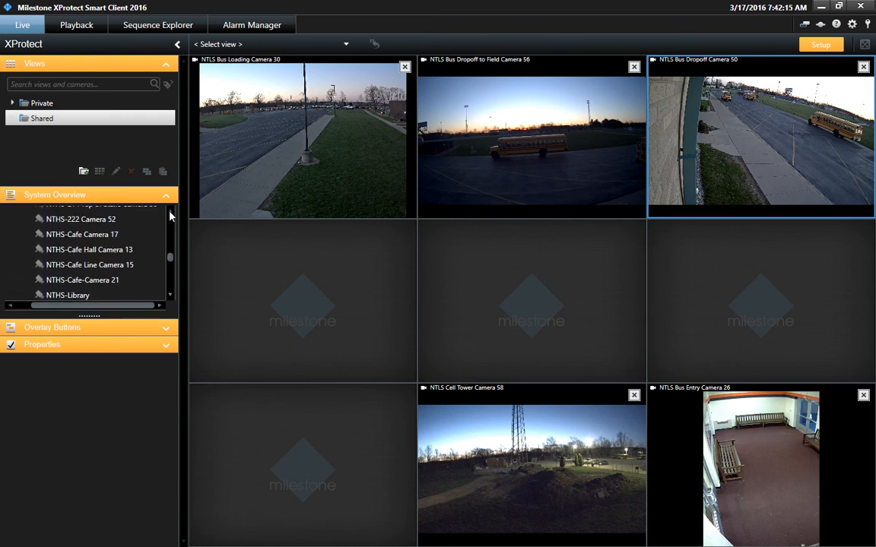
{"action": "left_click", "coordinate": [171, 214]}
{"action": "left_click", "coordinate": [170, 213]}
{"action": "left_click", "coordinate": [170, 214]}
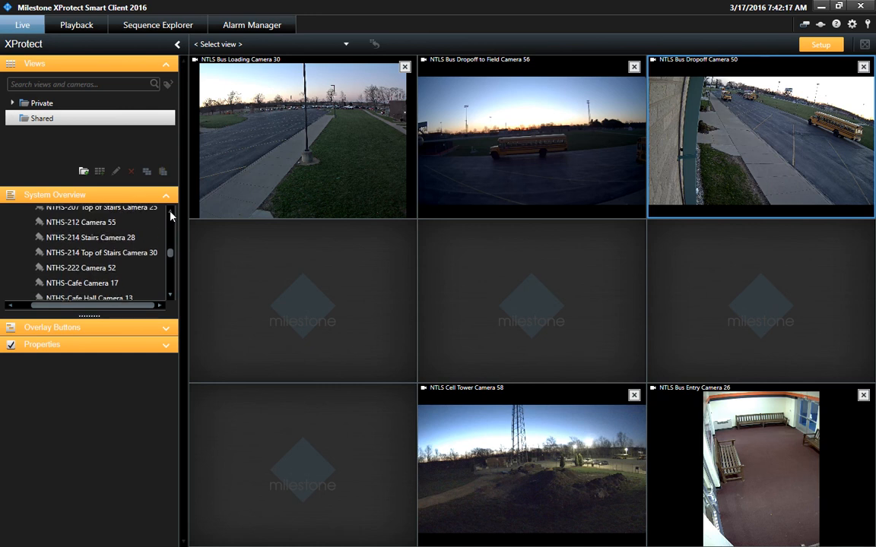
{"action": "left_click", "coordinate": [170, 213]}
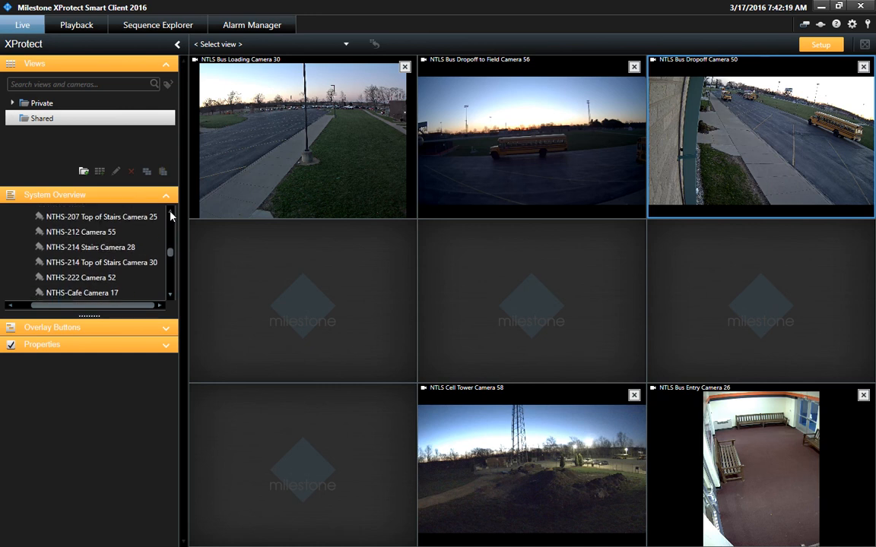
{"action": "left_click", "coordinate": [171, 214]}
{"action": "left_click", "coordinate": [170, 214]}
{"action": "left_click", "coordinate": [170, 214]}
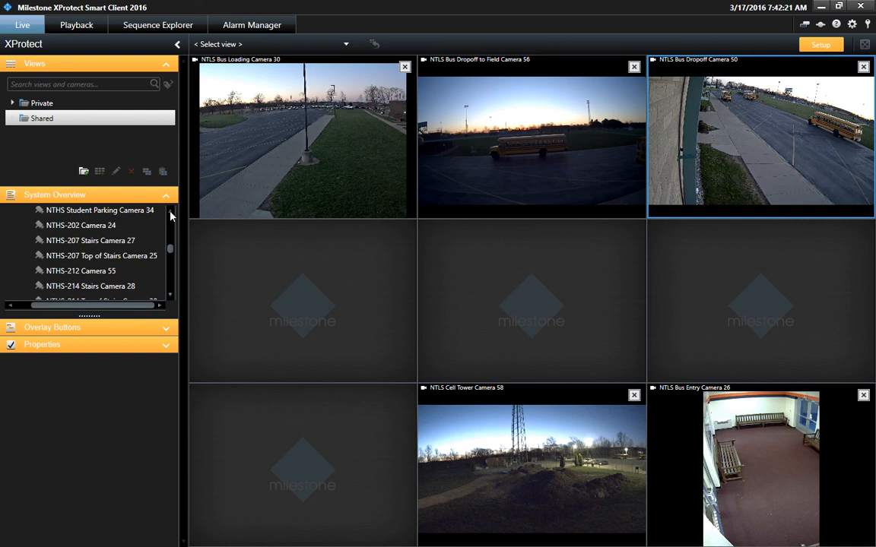
{"action": "left_click", "coordinate": [171, 214]}
{"action": "left_click", "coordinate": [170, 214]}
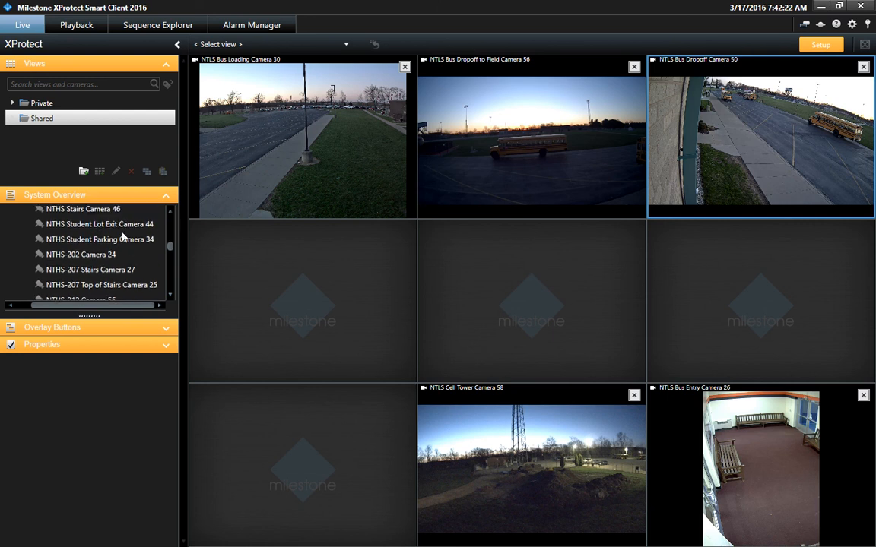
{"action": "left_click_drag", "start_coordinate": [121, 238], "coordinate": [309, 444]}
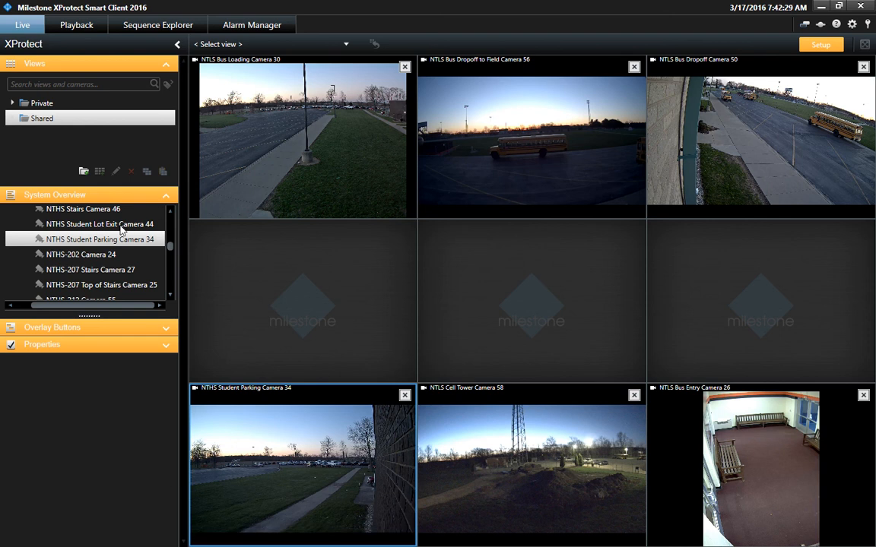
Try NTHS Student Lot Exit Camera 44 in the grid's middle-left cell and remove it
{"action": "left_click_drag", "start_coordinate": [120, 226], "coordinate": [343, 305]}
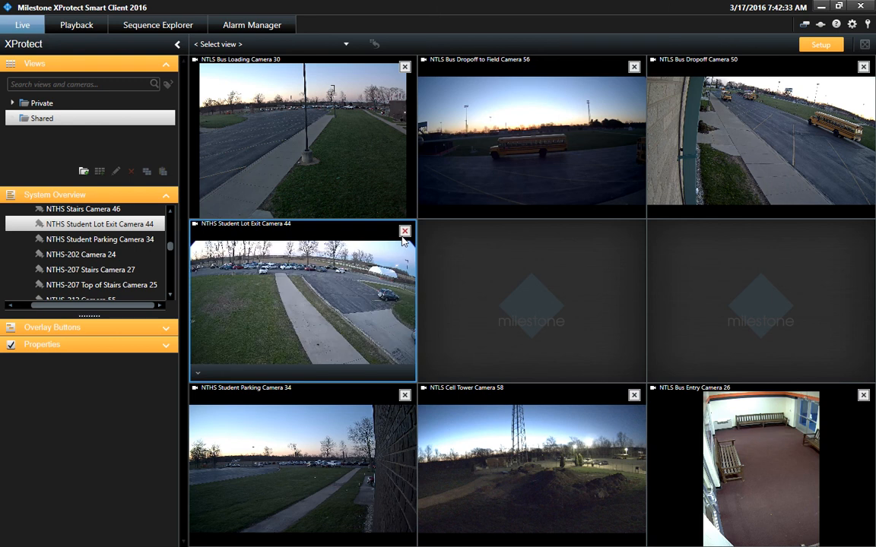
{"action": "left_click", "coordinate": [405, 231]}
Add NTMX Bus Storage Camera 69 from the first server's list to the grid's middle-left cell
{"action": "left_click", "coordinate": [170, 211]}
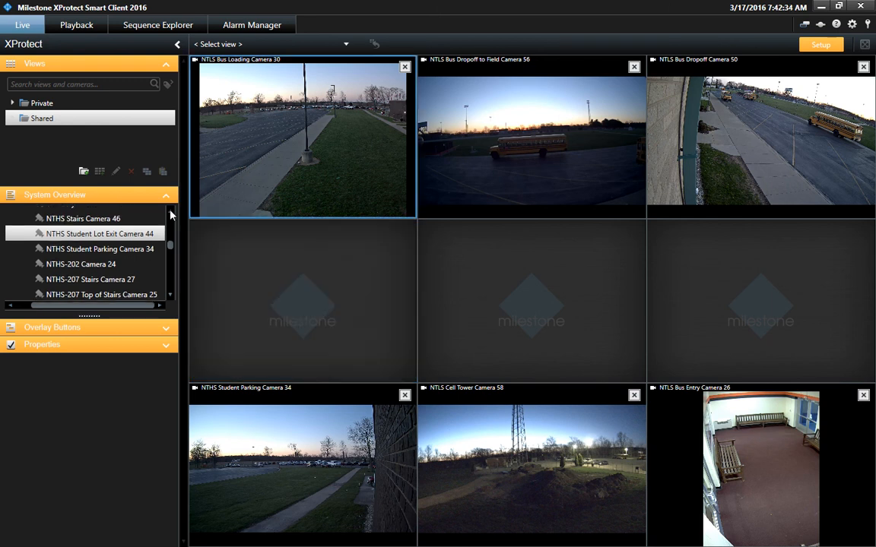
{"action": "left_click", "coordinate": [170, 213]}
{"action": "left_click", "coordinate": [169, 213]}
{"action": "left_click", "coordinate": [169, 213]}
{"action": "left_click", "coordinate": [170, 213]}
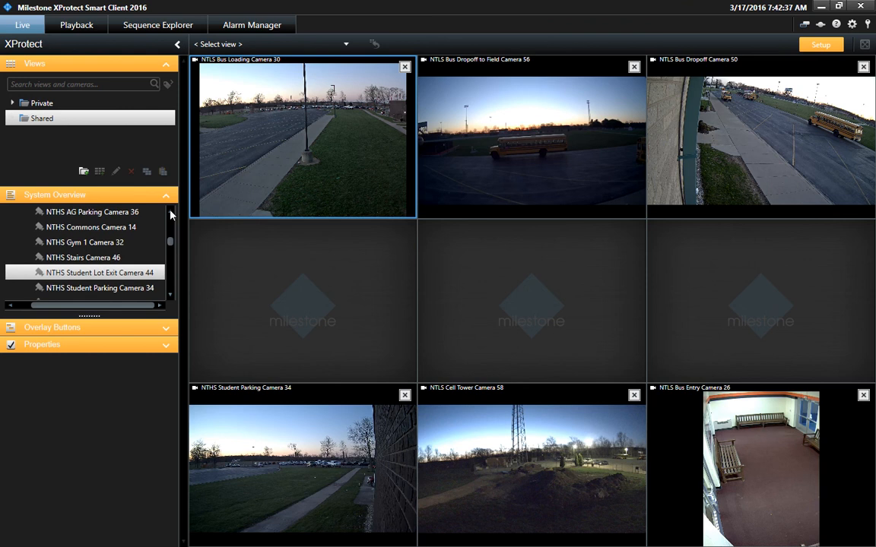
{"action": "left_click", "coordinate": [169, 213]}
{"action": "left_click", "coordinate": [170, 213]}
{"action": "left_click", "coordinate": [170, 213]}
{"action": "left_click", "coordinate": [170, 213]}
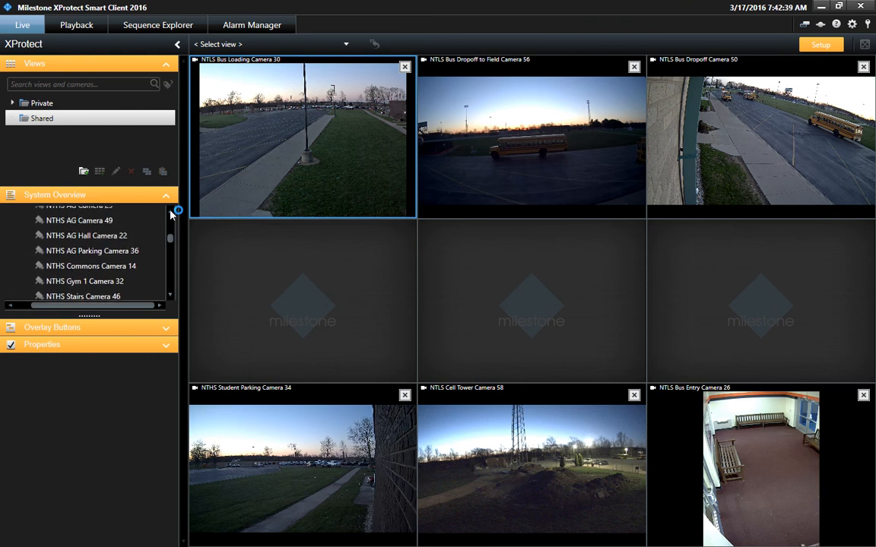
{"action": "left_click", "coordinate": [169, 213]}
{"action": "left_click", "coordinate": [169, 213]}
{"action": "left_click", "coordinate": [169, 213]}
{"action": "left_click", "coordinate": [170, 213]}
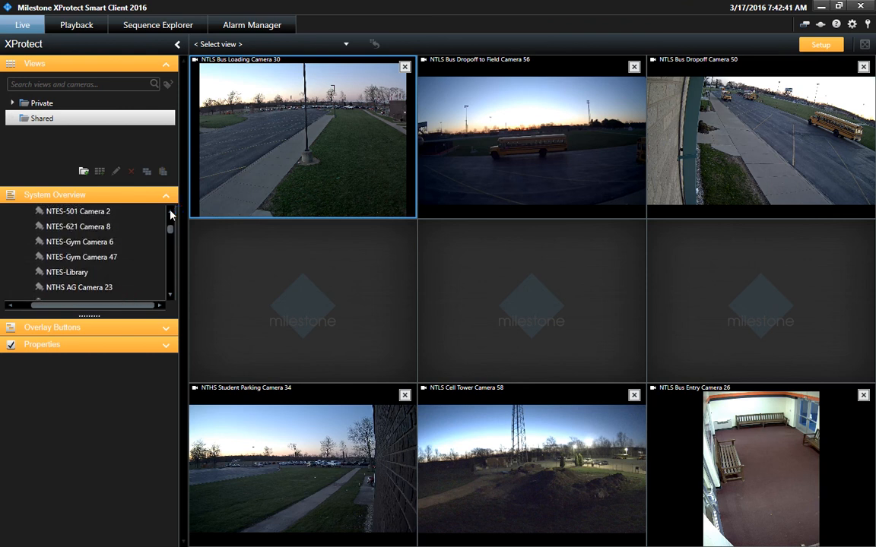
{"action": "left_click", "coordinate": [169, 213]}
{"action": "left_click", "coordinate": [169, 213]}
{"action": "left_click", "coordinate": [170, 213]}
{"action": "left_click_drag", "start_coordinate": [170, 225], "coordinate": [168, 275]}
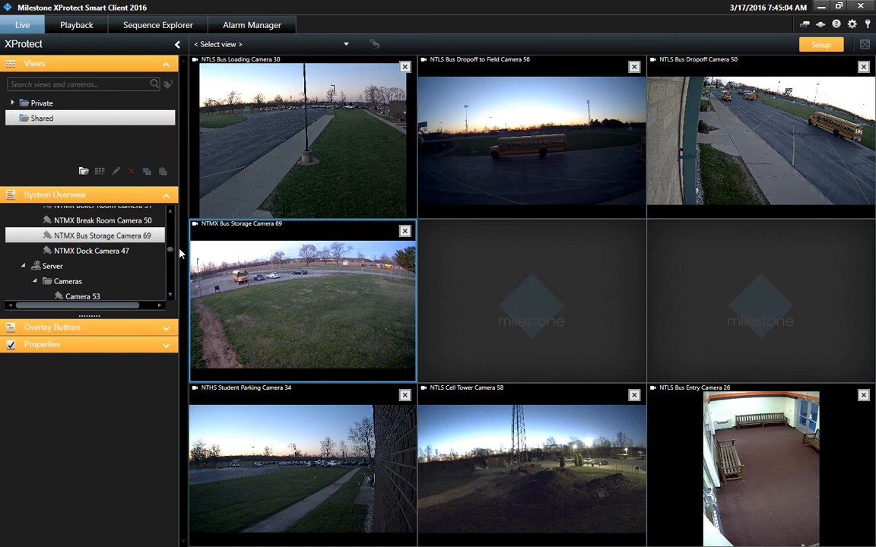
Leave setup mode, expand the shared Bus Cameras group and select its All Busses view
{"action": "left_click", "coordinate": [821, 44]}
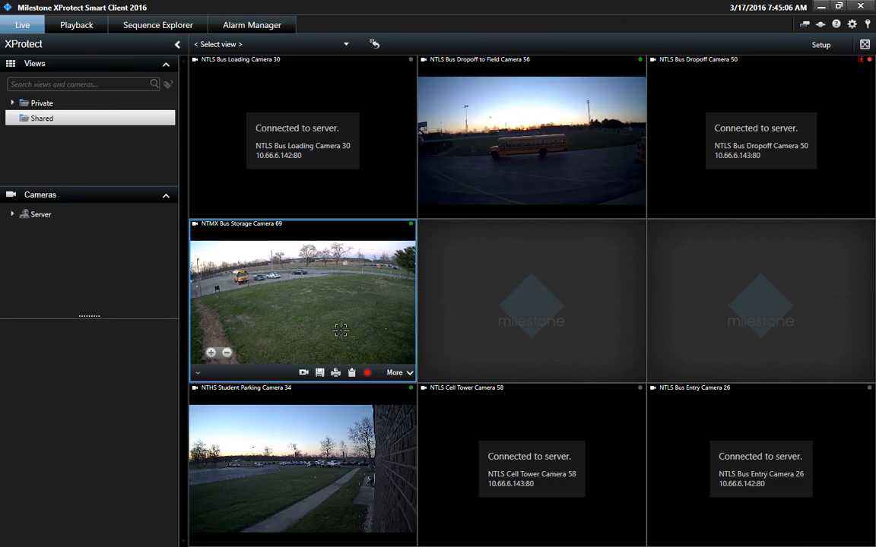
{"action": "double_click", "coordinate": [42, 118]}
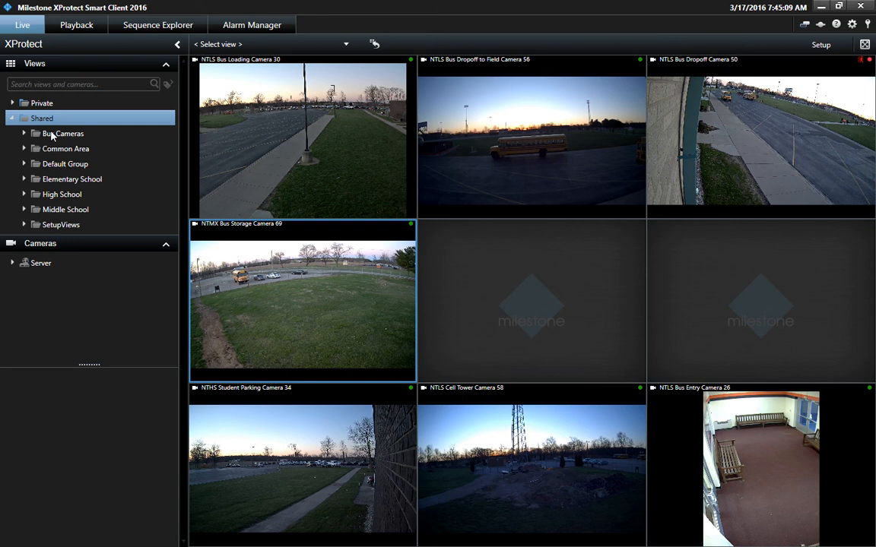
{"action": "left_click", "coordinate": [51, 135]}
{"action": "left_click", "coordinate": [69, 149]}
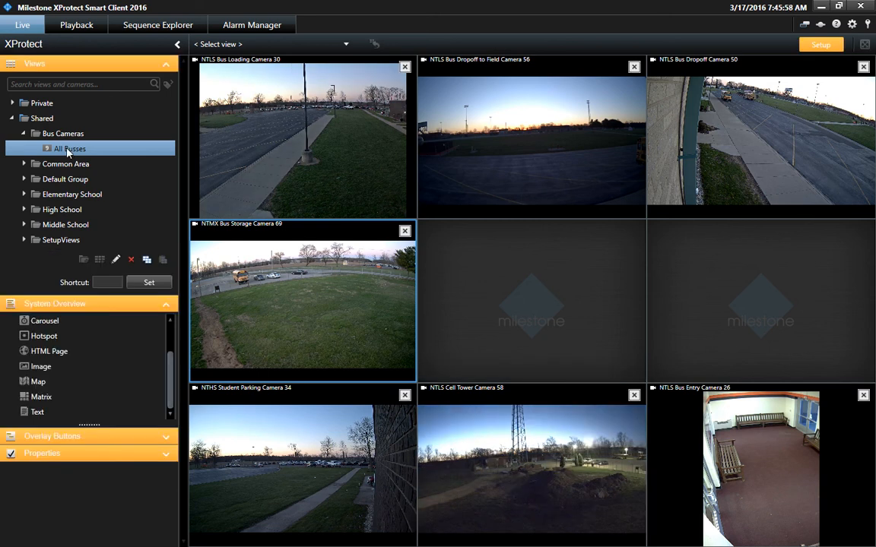
Try a new 4:3 view with the 1 + 5 layout in the shared Bus Cameras group and delete it
{"action": "right_click", "coordinate": [65, 135]}
{"action": "right_click", "coordinate": [64, 134]}
{"action": "mouse_move", "coordinate": [111, 155]}
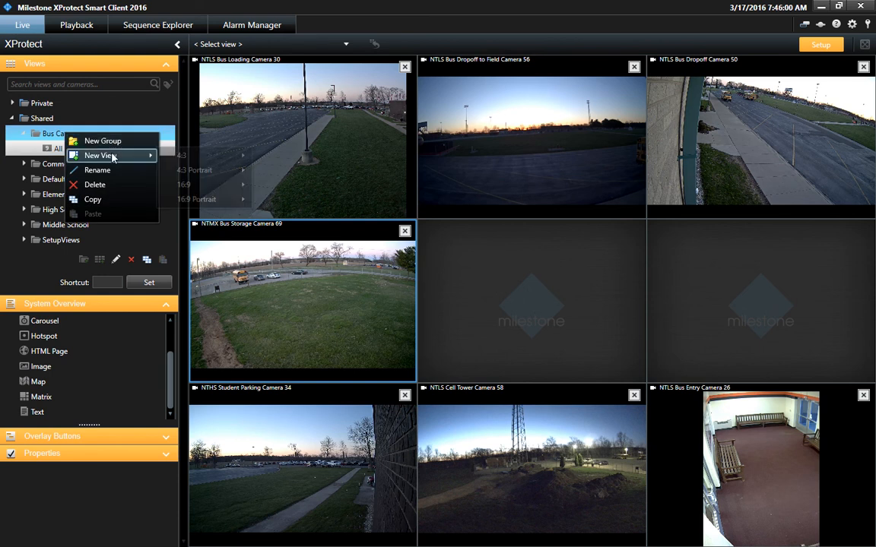
{"action": "mouse_move", "coordinate": [218, 158]}
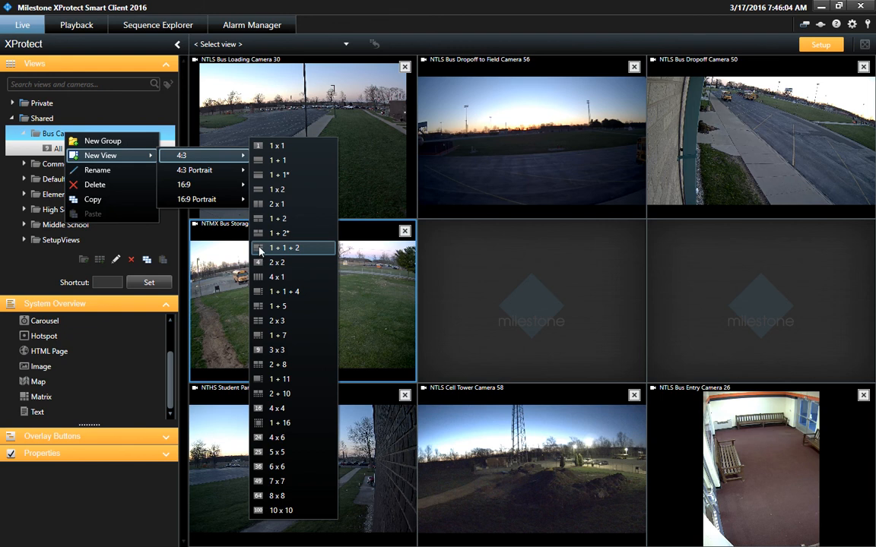
{"action": "left_click", "coordinate": [263, 306]}
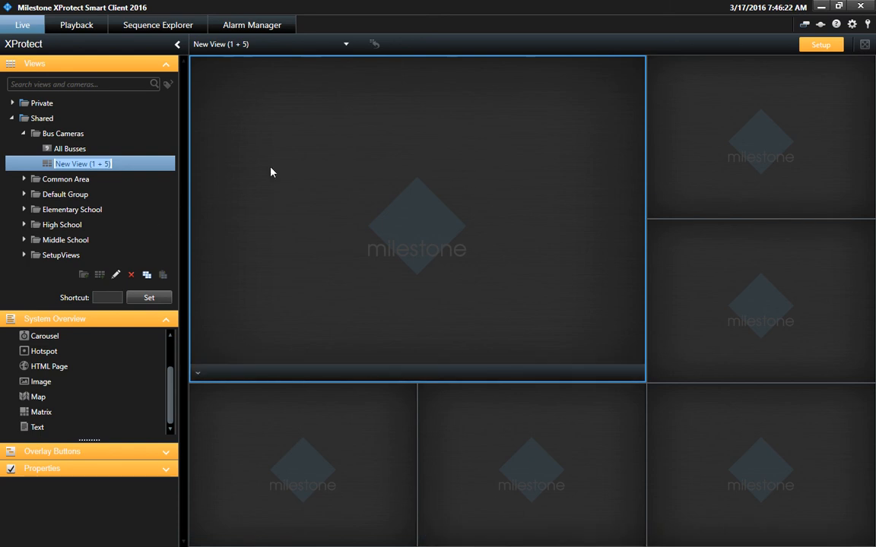
{"action": "left_click", "coordinate": [130, 275]}
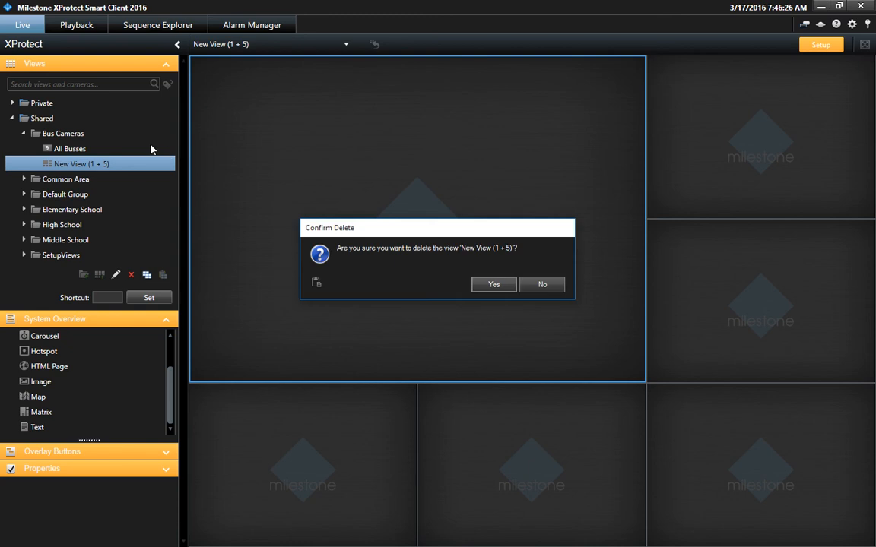
{"action": "left_click", "coordinate": [498, 287]}
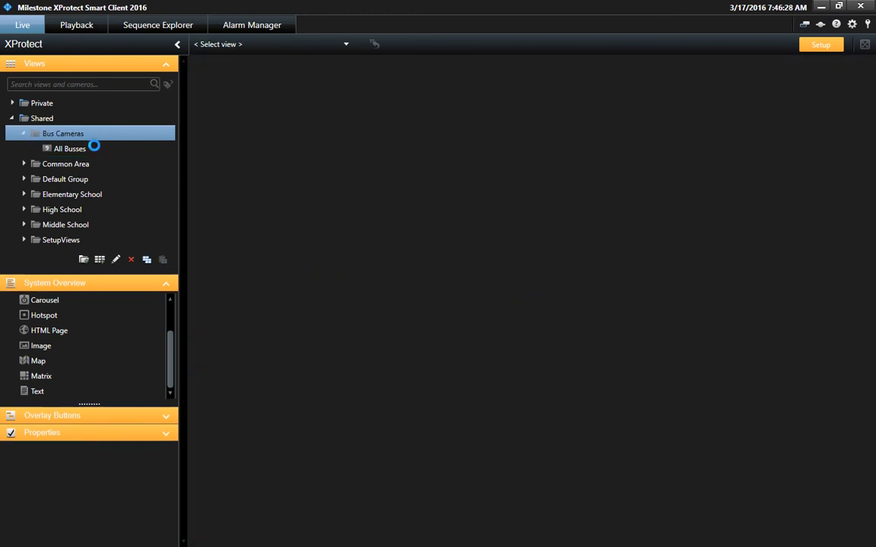
Reopen the All Busses view and leave setup mode with the Private views folder expanded
{"action": "left_click", "coordinate": [93, 146]}
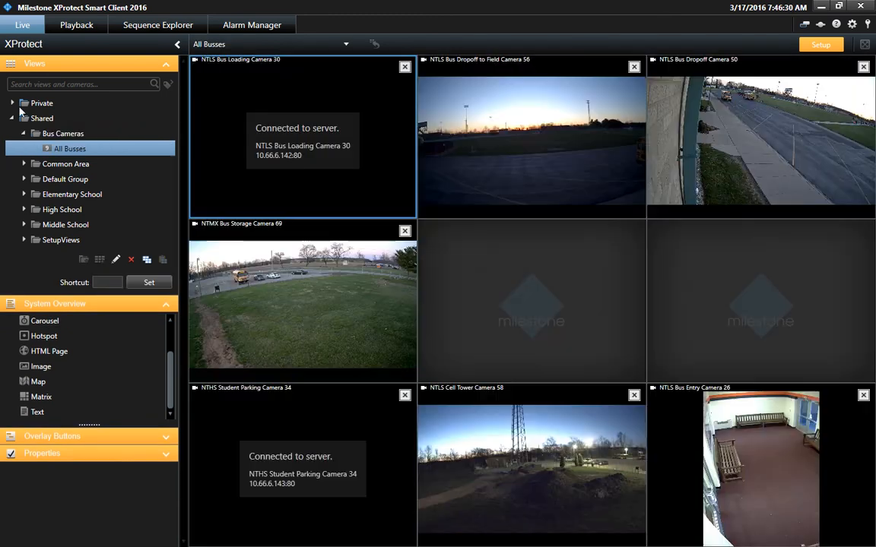
{"action": "left_click", "coordinate": [12, 103]}
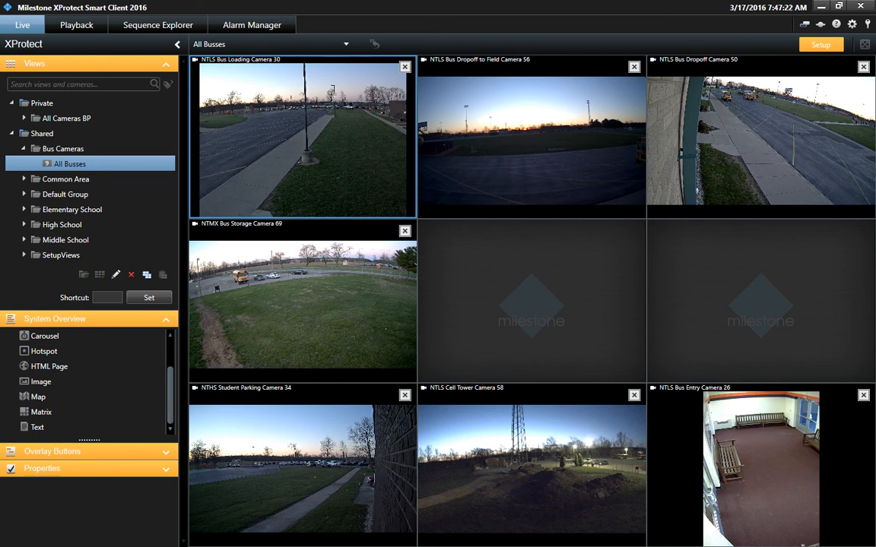
{"action": "left_click", "coordinate": [810, 45]}
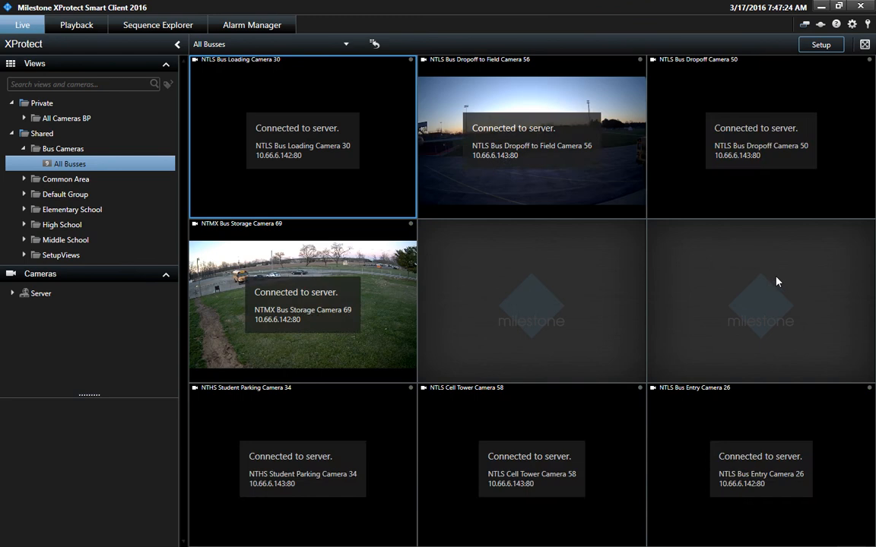